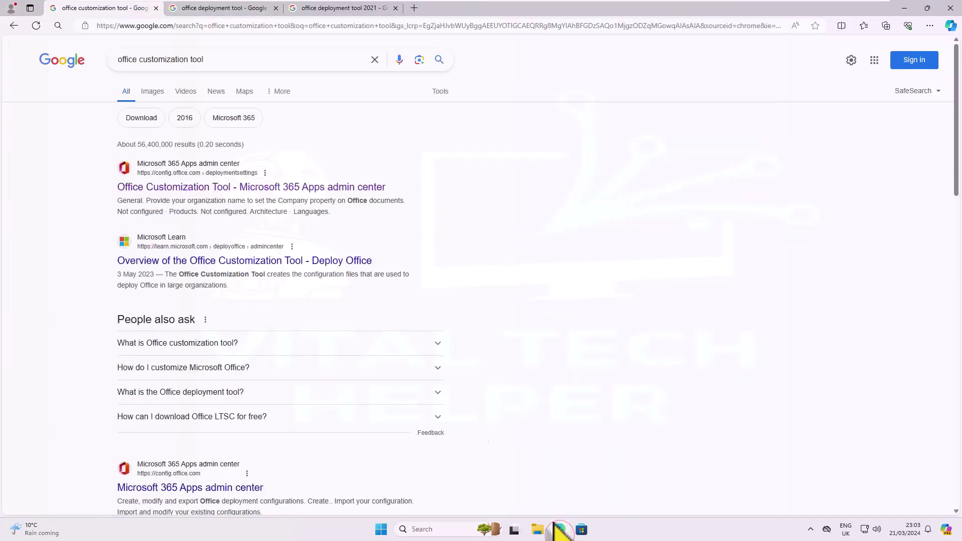
Step: Review the open searches for the office customization tool, the office deployment tool and the office deployment tool 2021
left_click_drag(294, 100, 135, 100)
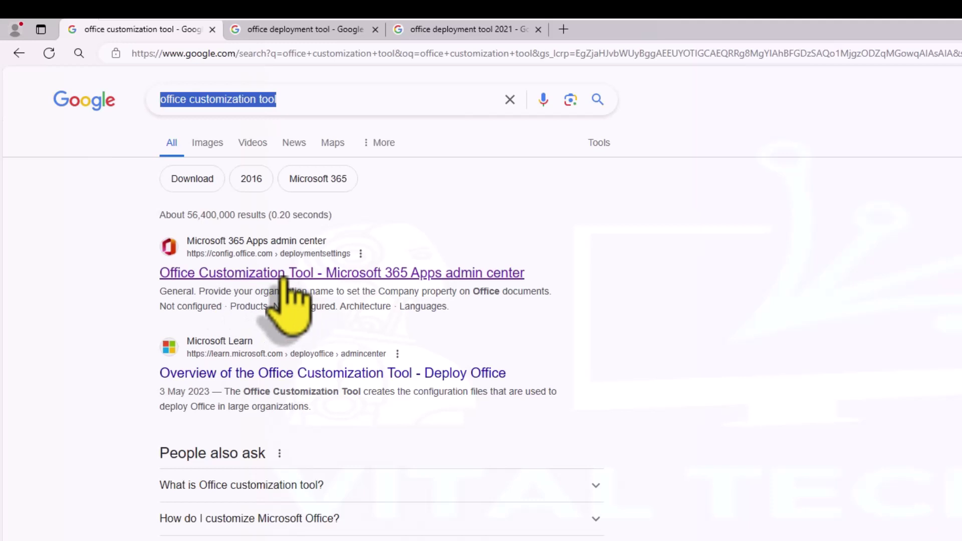
left_click(307, 31)
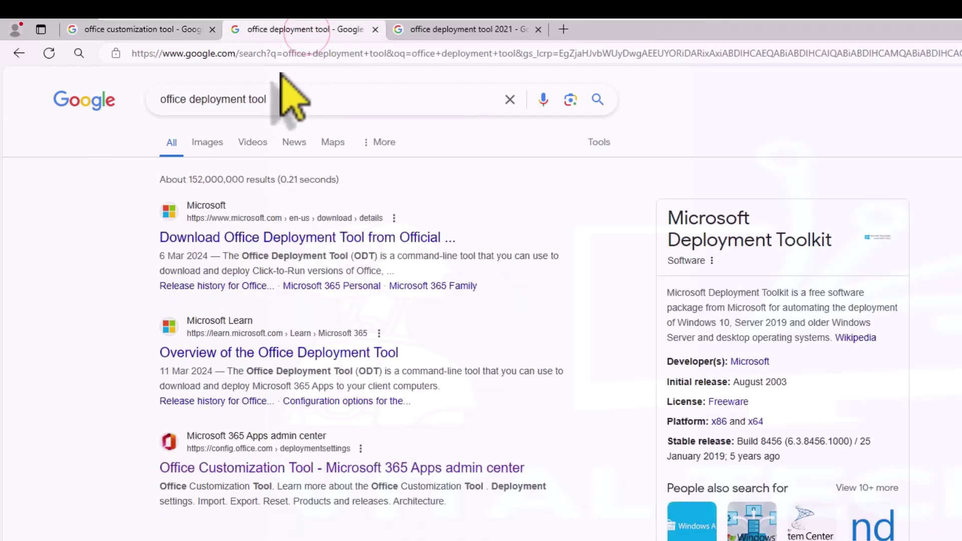
left_click_drag(303, 99, 161, 98)
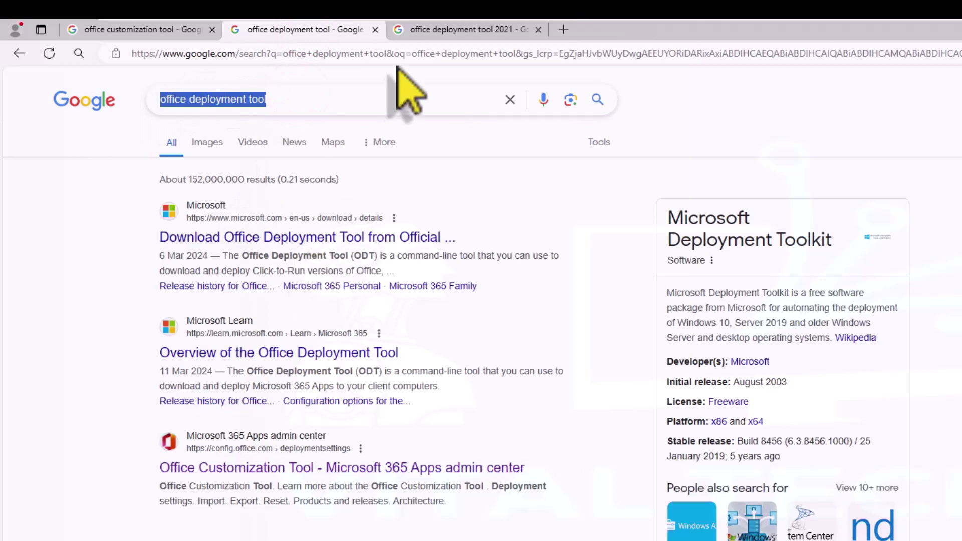
left_click(464, 31)
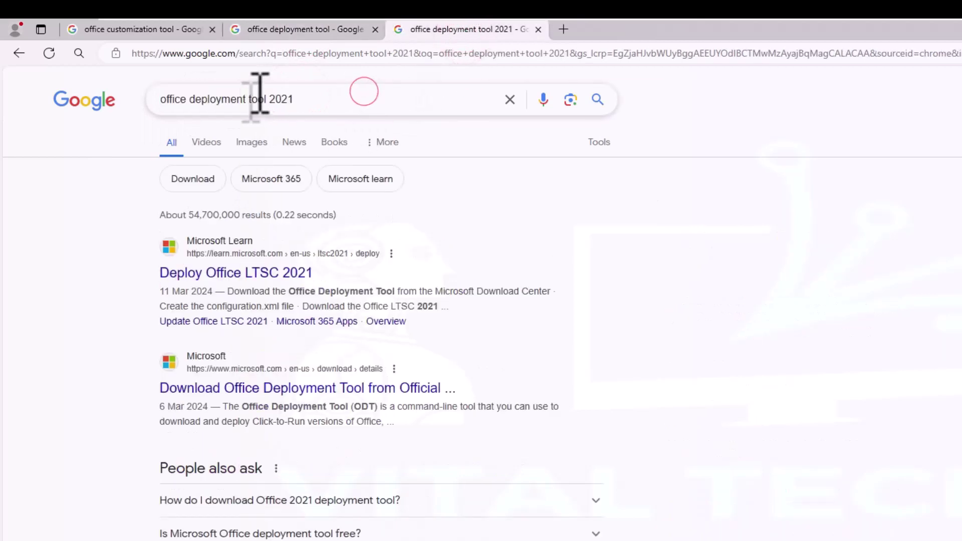
left_click_drag(188, 100, 148, 100)
left_click(303, 100)
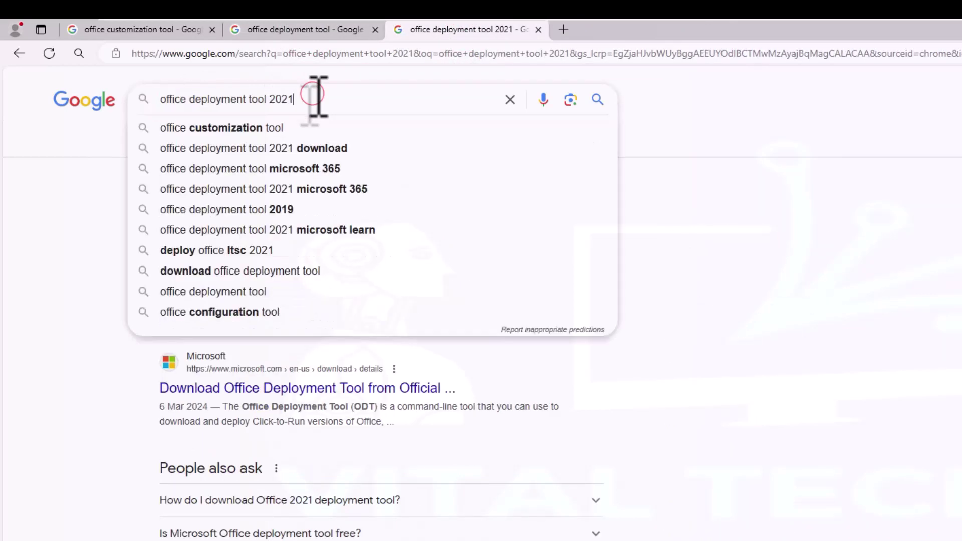
Step: Open the Office Customization Tool page of the Microsoft 365 Apps admin center from the customization tool search results
left_click(123, 31)
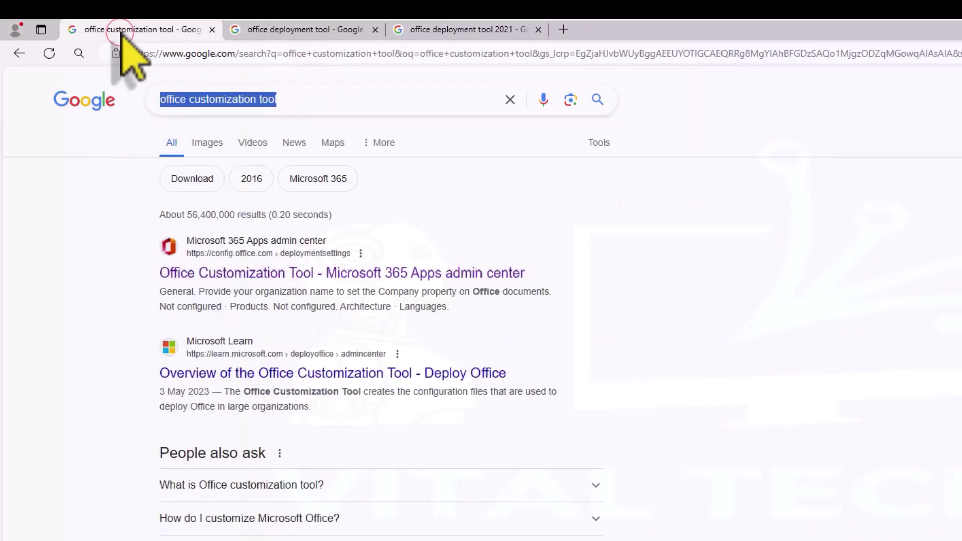
left_click(288, 273)
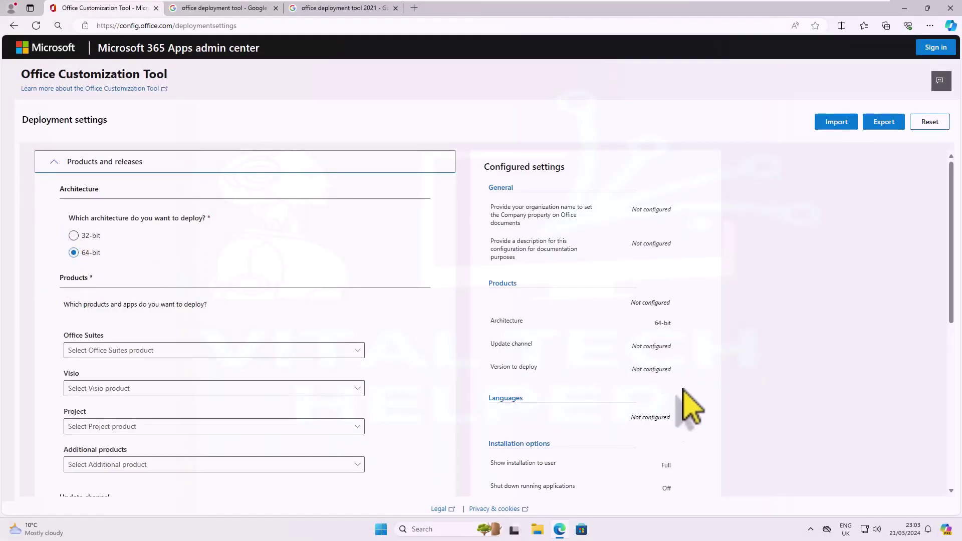
Step: Check the computer's system type in the Windows system information, closing the Settings window when done
right_click(382, 530)
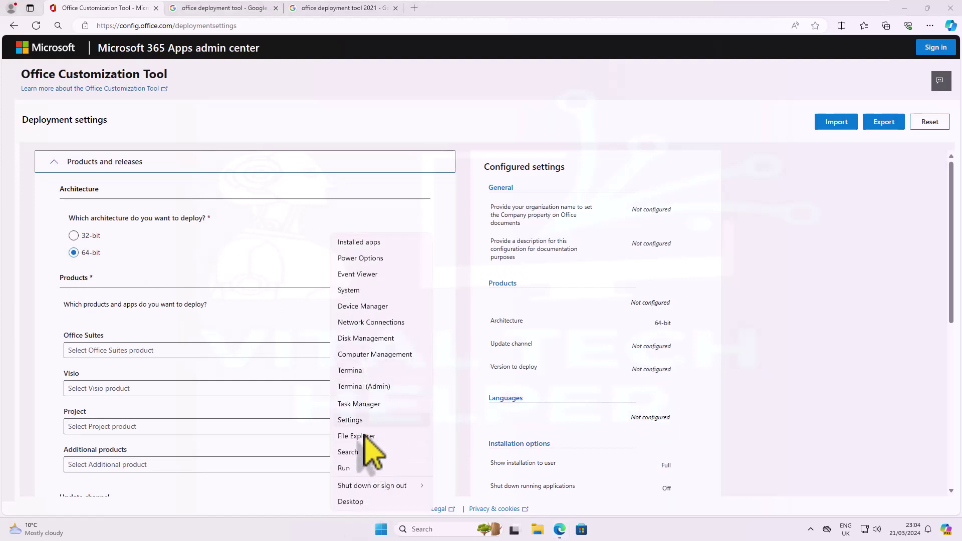
left_click(360, 292)
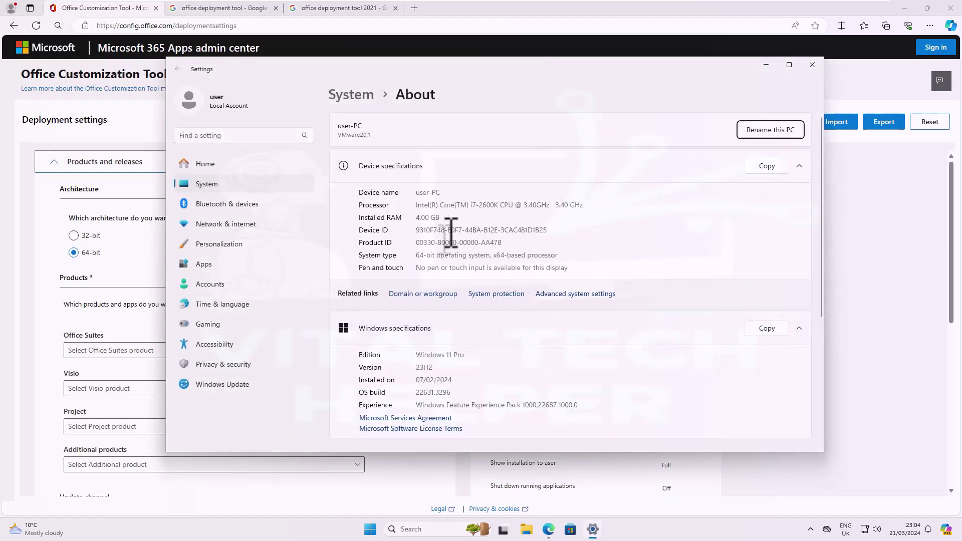
left_click(411, 255)
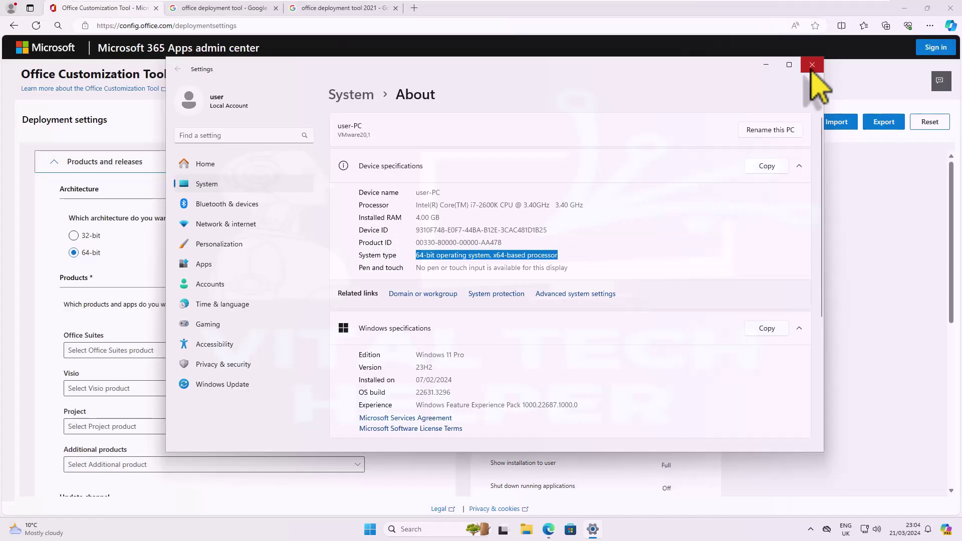
left_click(811, 65)
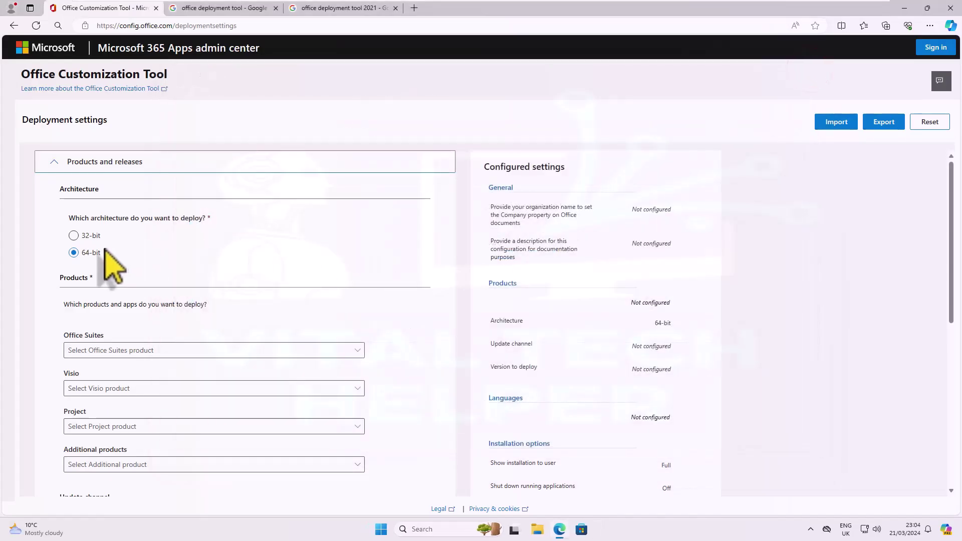
Step: Choose Office LTSC Professional Plus 2021 - Volume License as the Office suite to deploy
scroll(314, 281, "down", 1)
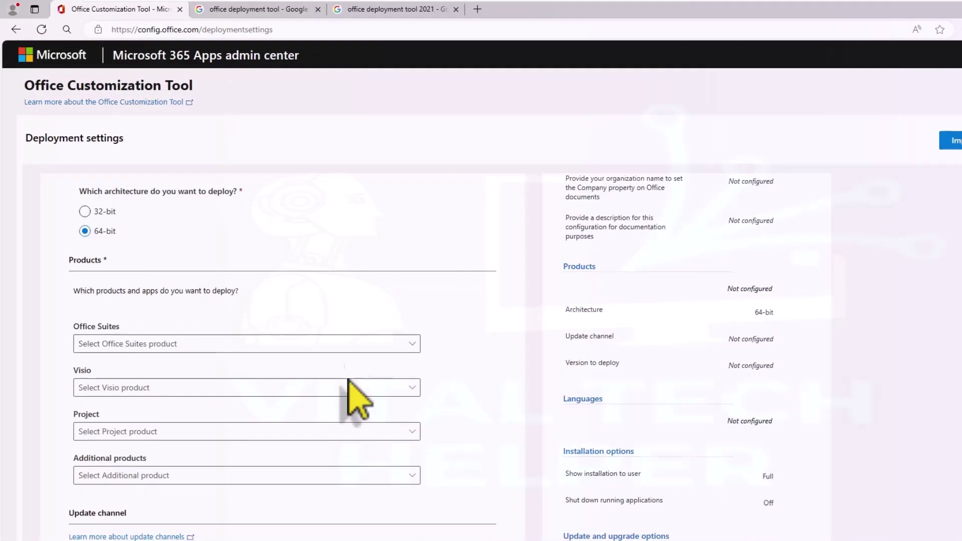
left_click(400, 343)
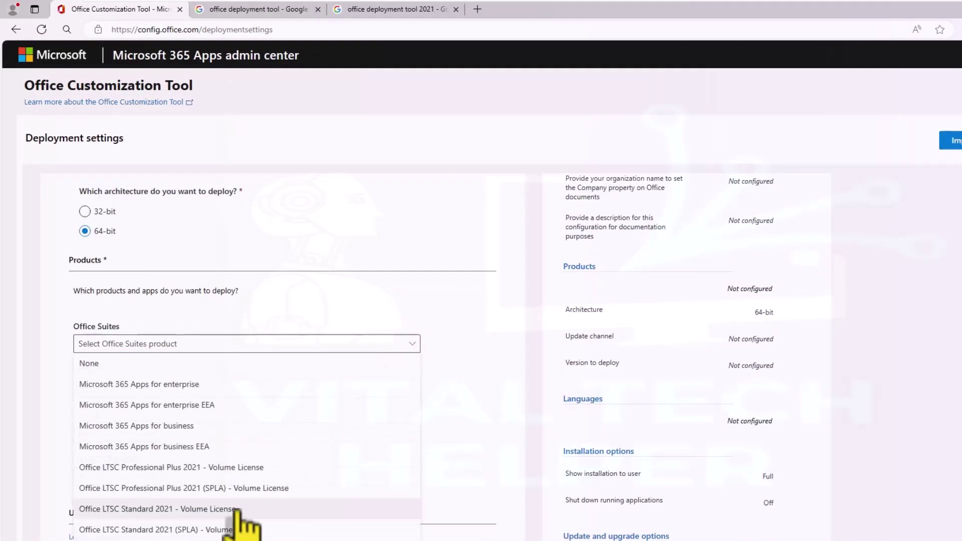
left_click(266, 460)
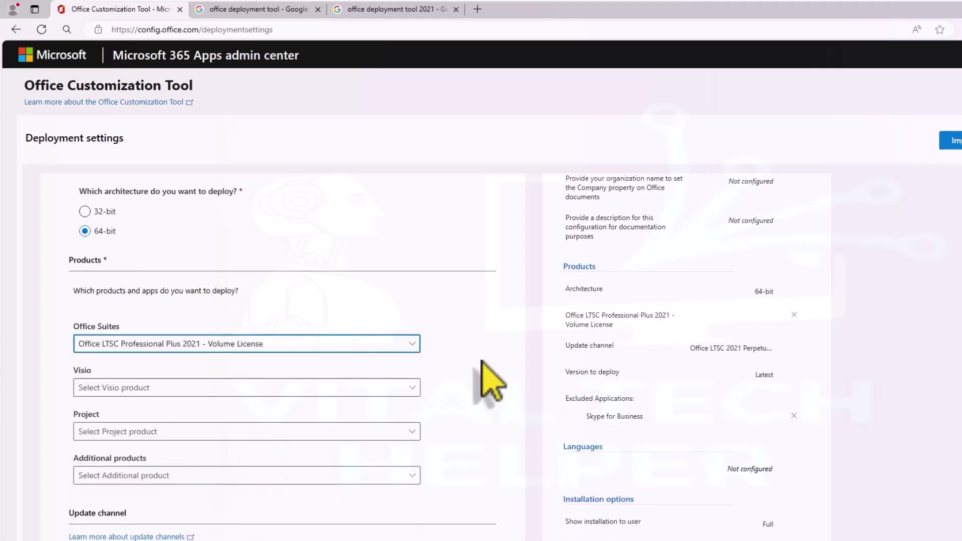
Step: Choose Office LTSC 2021 Perpetual Enterprise as the update channel for the deployment
scroll(481, 390, "down", 1)
scroll(493, 412, "down", 2)
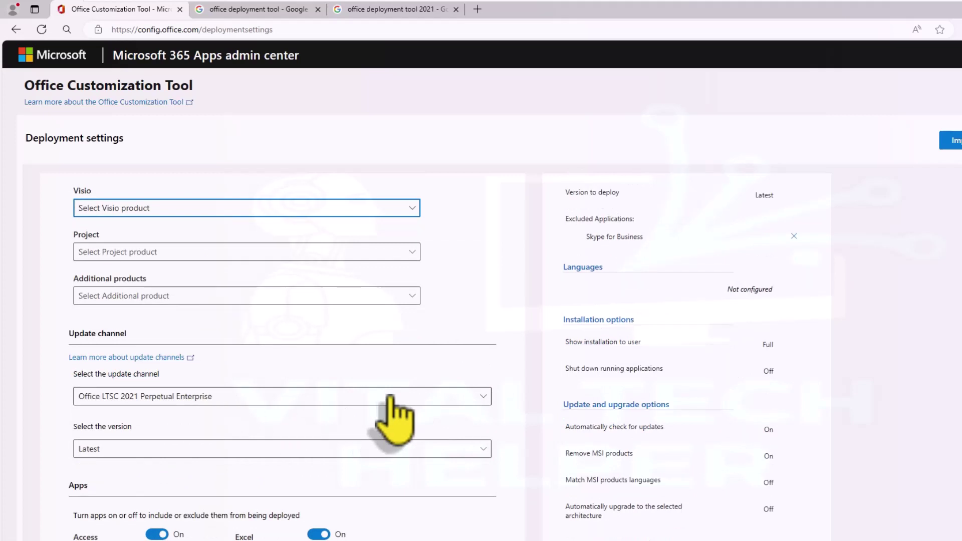
left_click(466, 397)
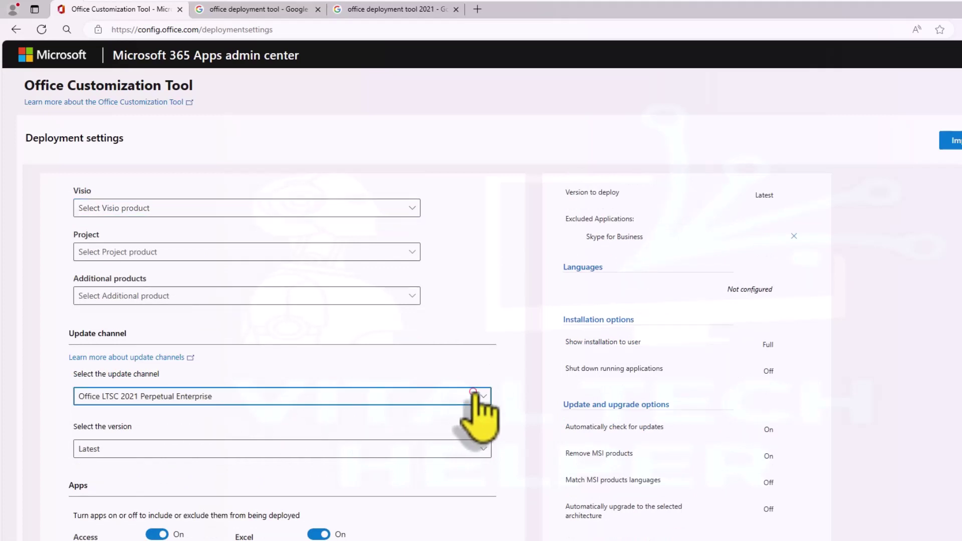
left_click(363, 408)
Step: Exclude OneDrive Desktop from the apps being deployed
scroll(476, 343, "down", 1)
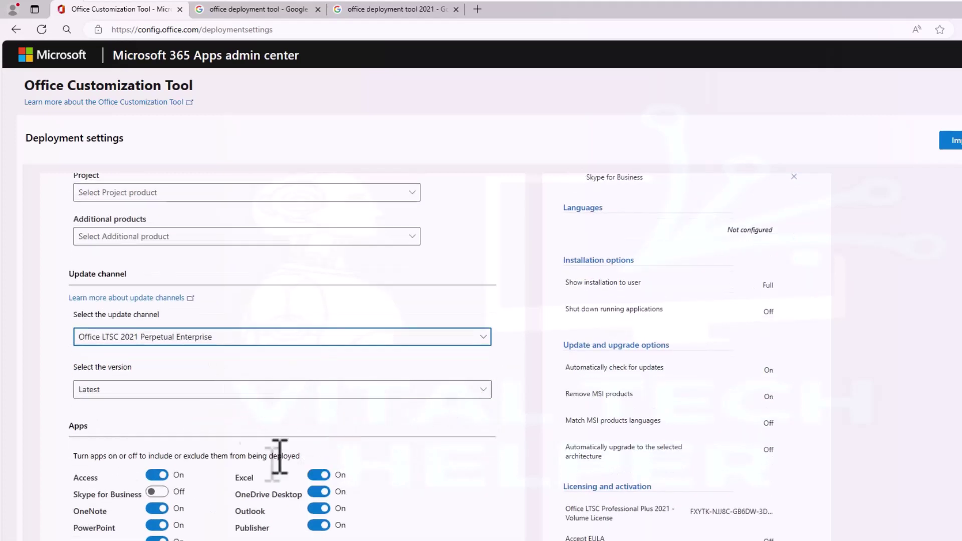
scroll(275, 441, "down", 1)
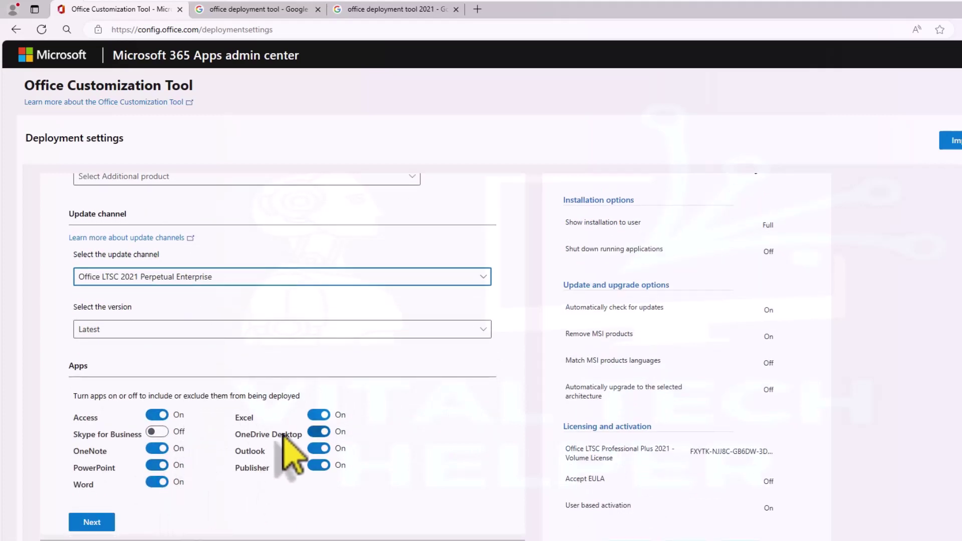
left_click(319, 432)
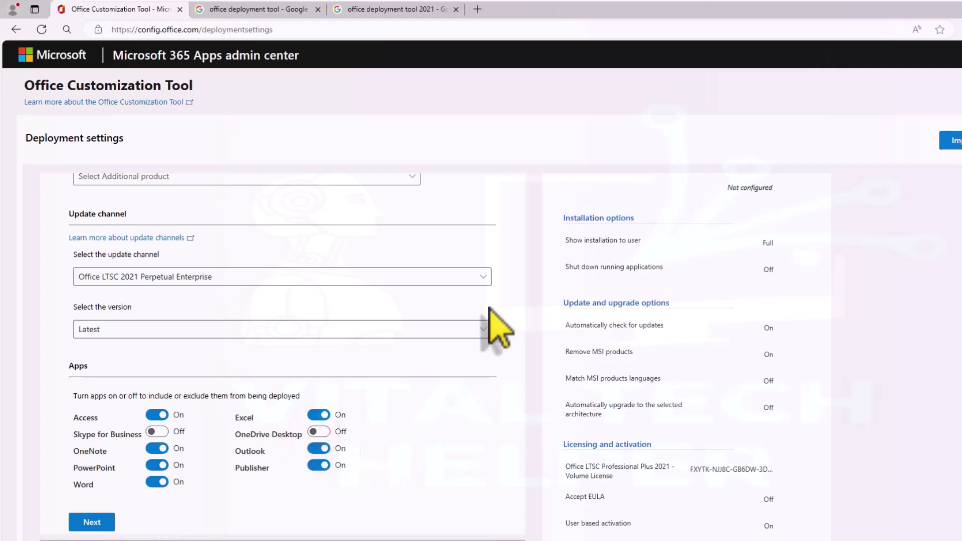
Step: Set the primary language of the deployment to English (United Kingdom)
scroll(501, 380, "down", 3)
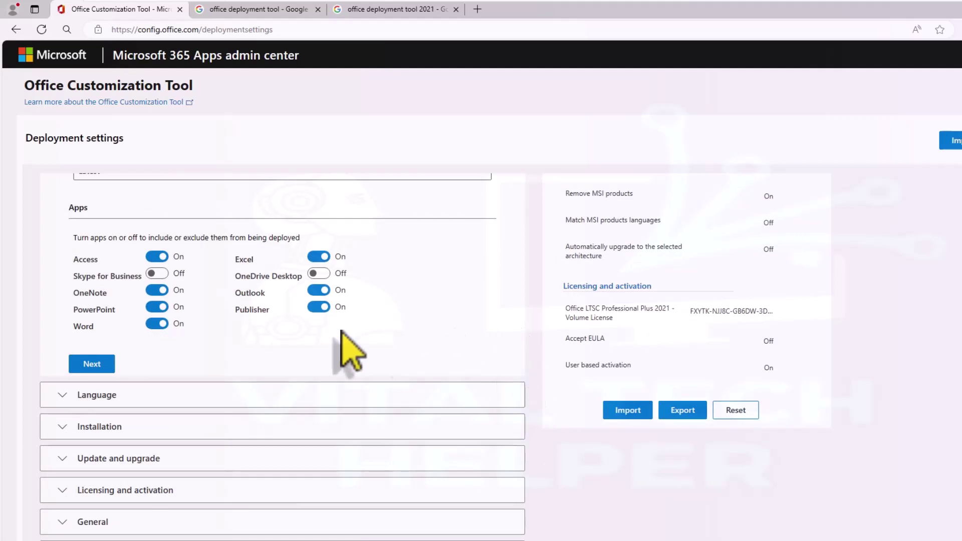
left_click(68, 394)
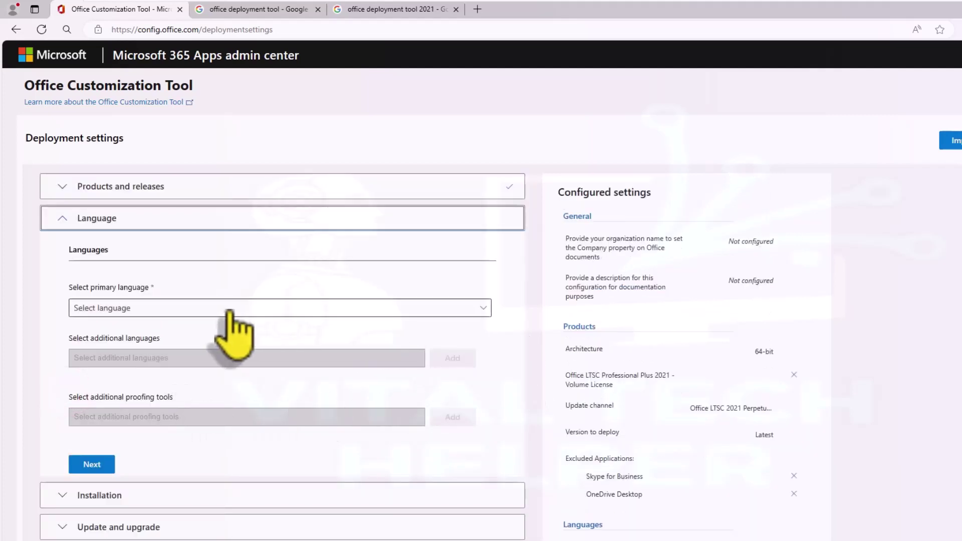
left_click(445, 308)
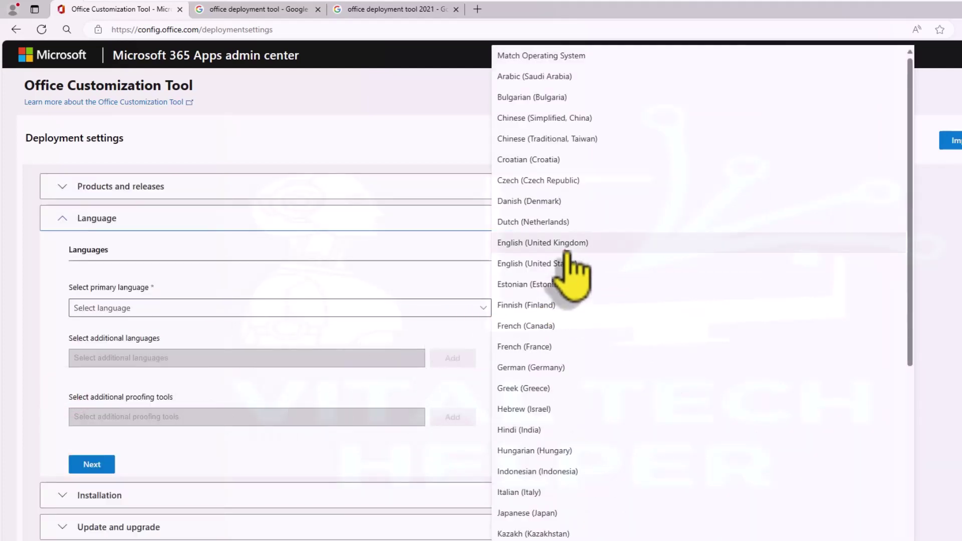
left_click(511, 243)
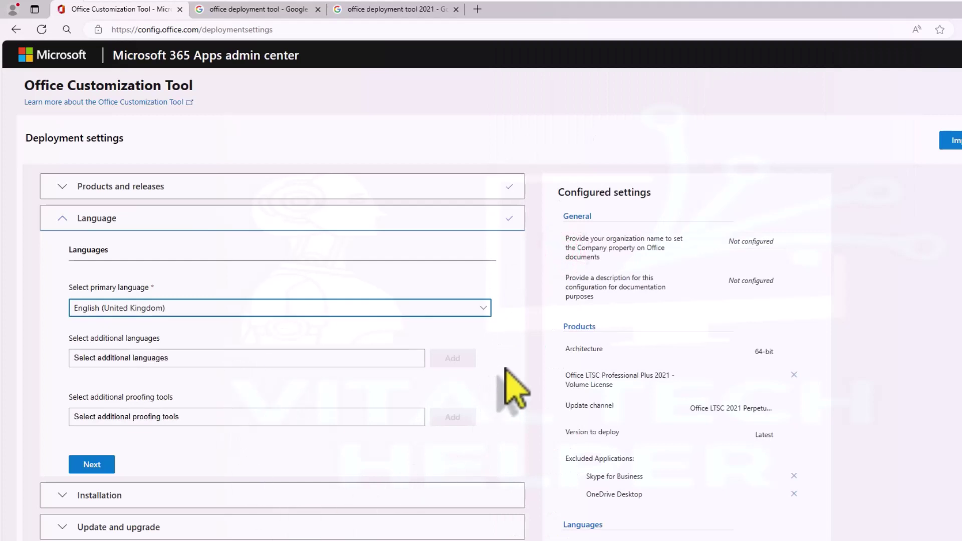
Step: Examine the options in the Installation, Update and upgrade, and Licensing and activation sections of the deployment settings
scroll(506, 370, "down", 3)
left_click(146, 327)
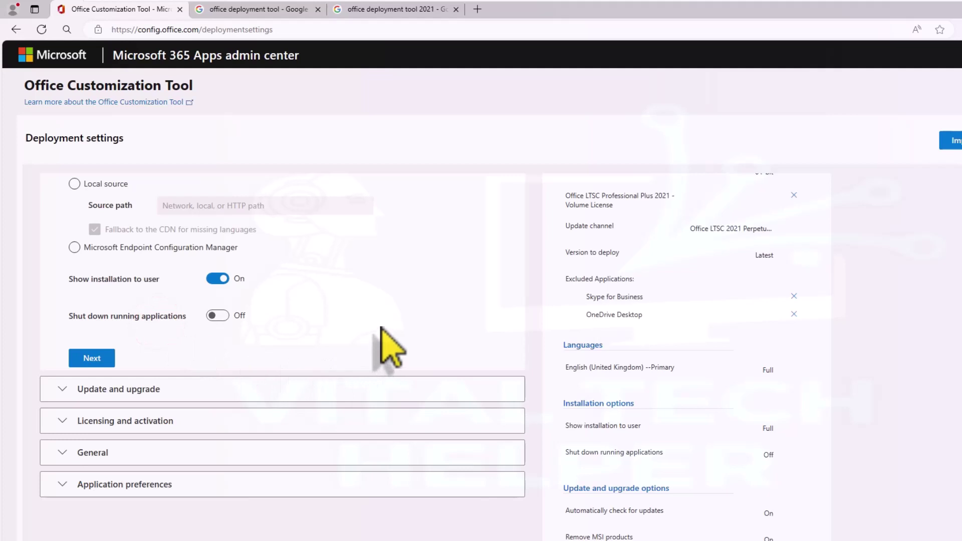
scroll(511, 321, "down", 3)
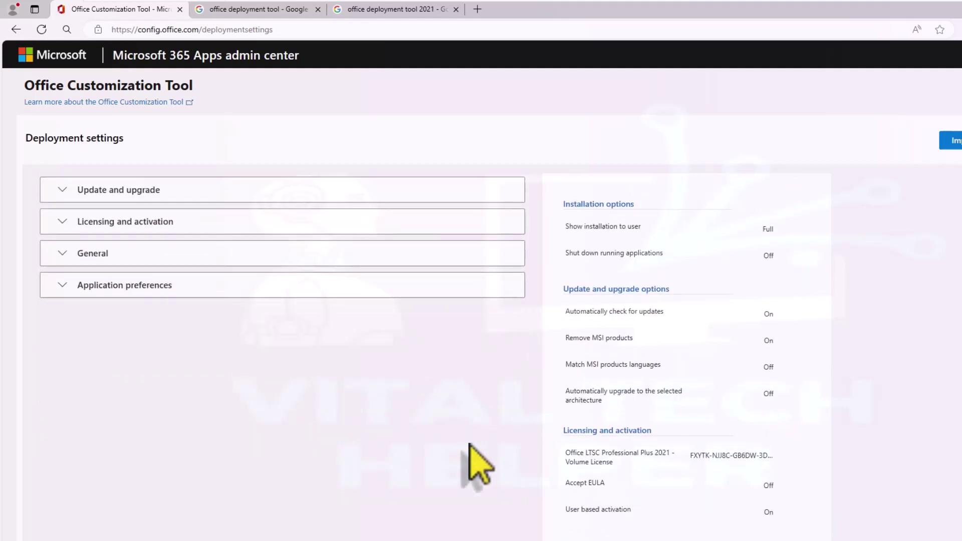
left_click(152, 193)
scroll(489, 371, "down", 5)
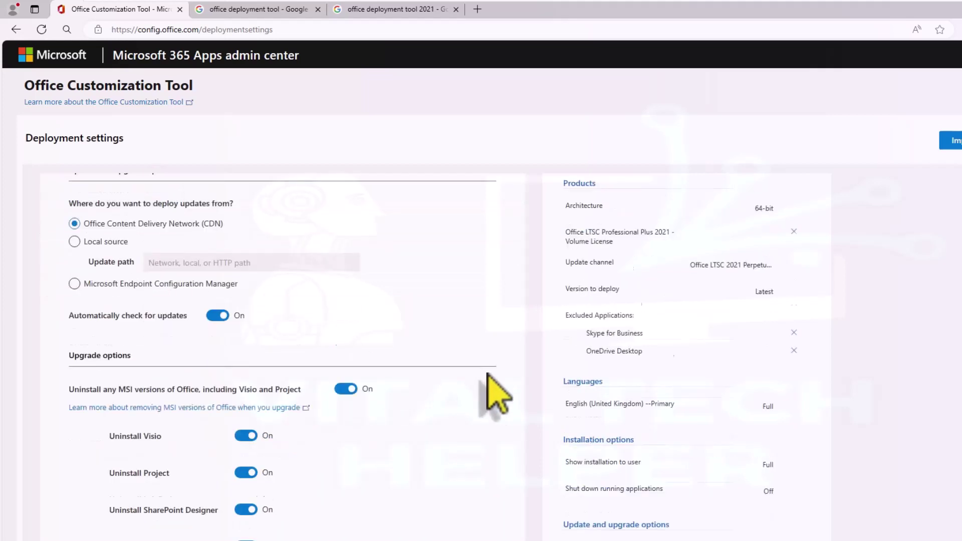
left_click(253, 440)
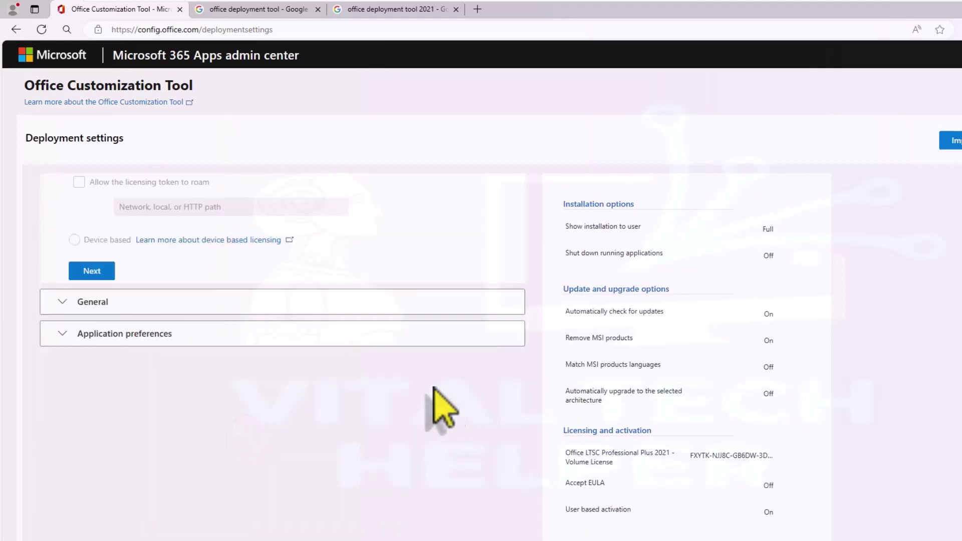
scroll(461, 386, "up", 4)
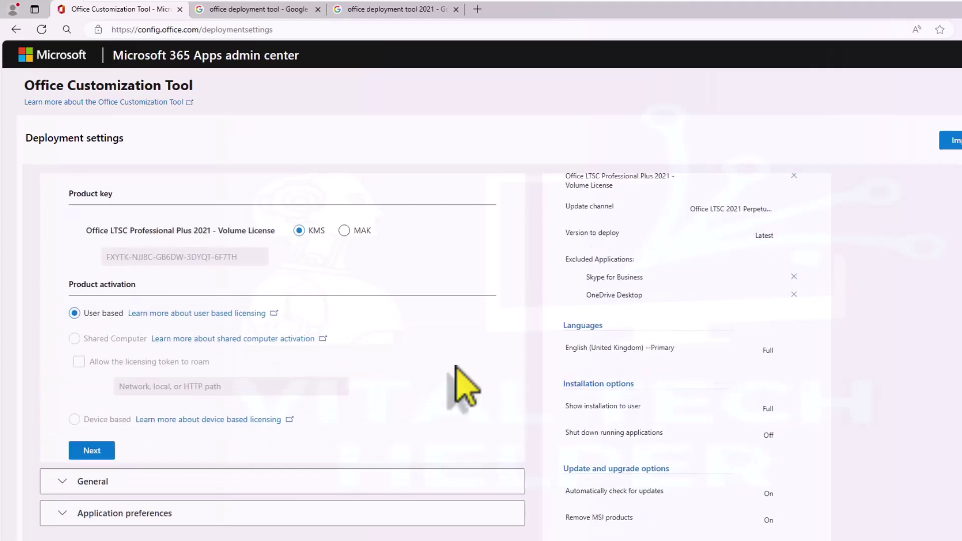
scroll(459, 386, "up", 3)
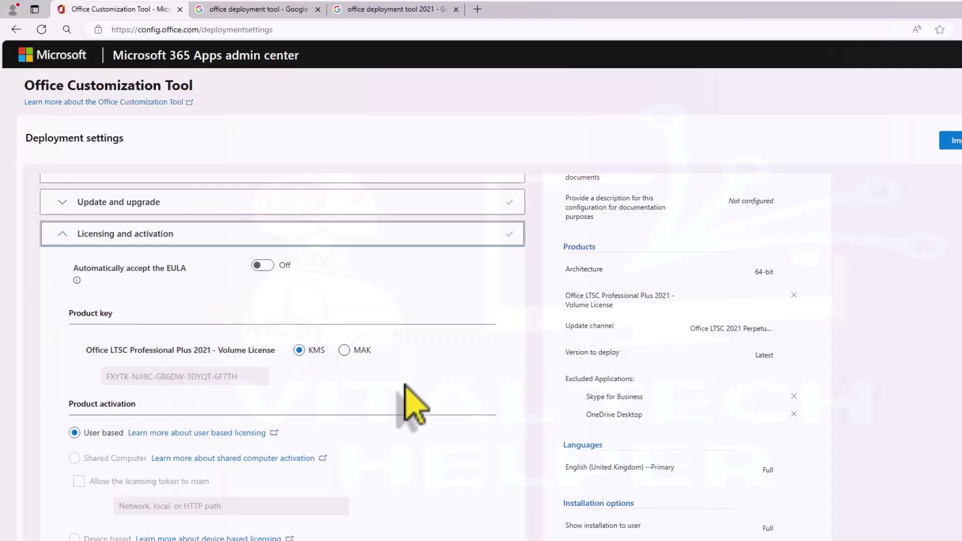
scroll(408, 399, "down", 4)
Step: Go through the General and Application preferences sections without changes and finish the deployment configuration
left_click(263, 422)
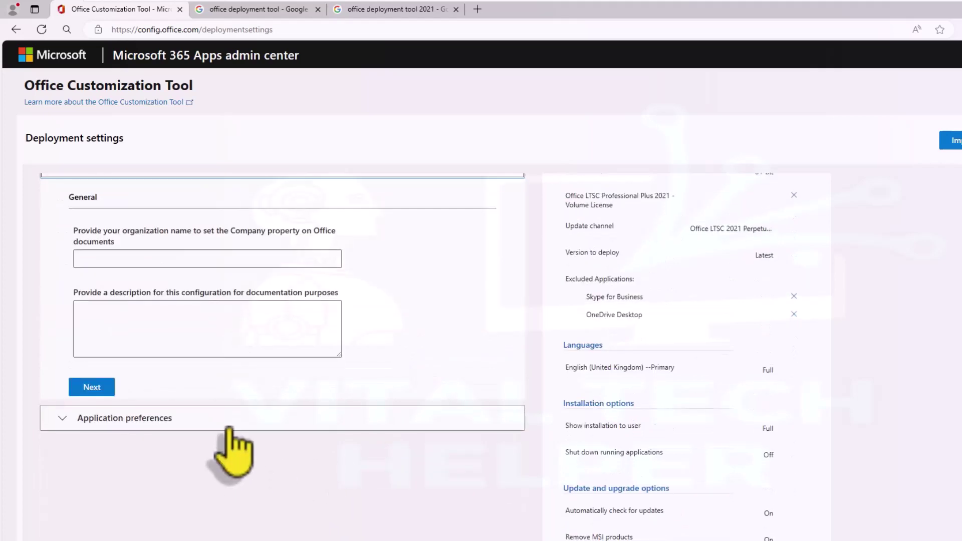
left_click(230, 421)
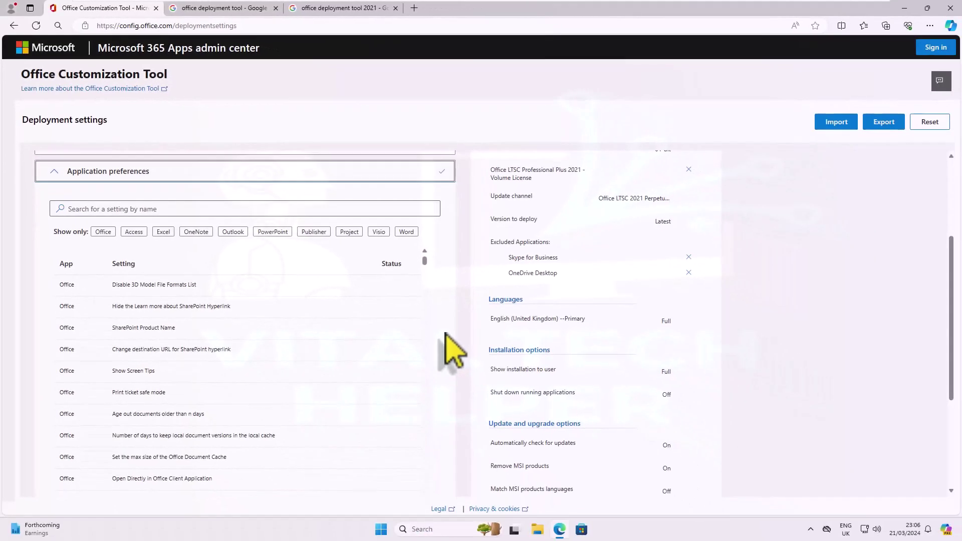
scroll(454, 351, "down", 5)
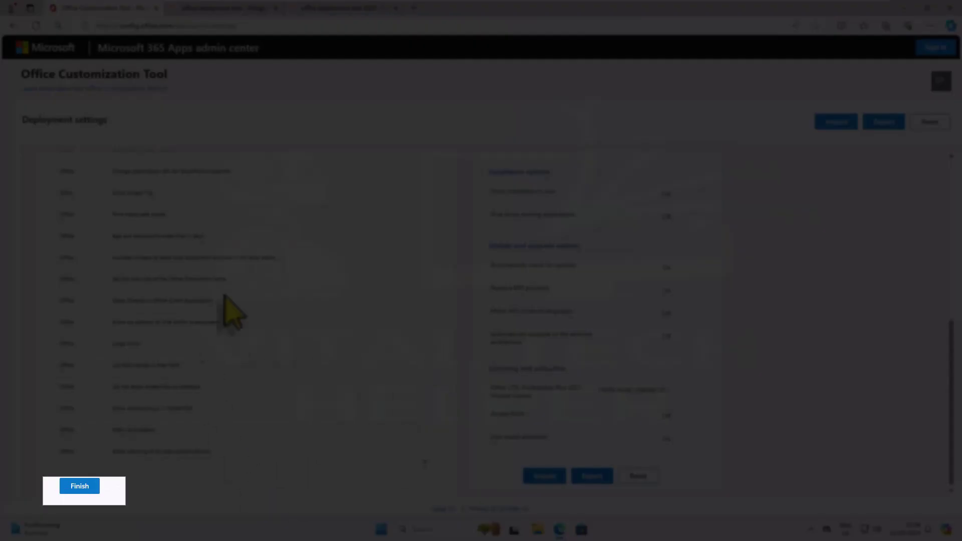
left_click(78, 491)
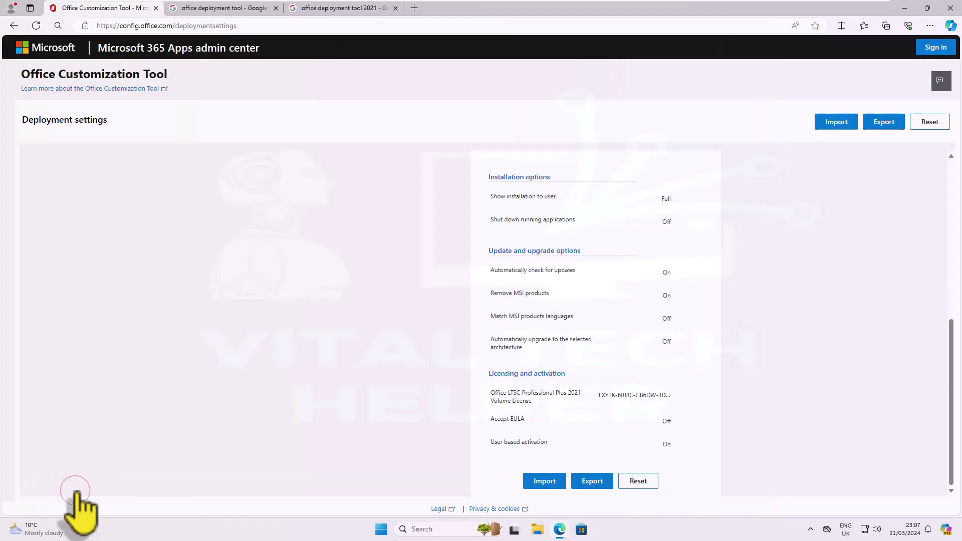
Step: Start exporting the deployment configuration with Office Open XML formats as the default file format
scroll(369, 331, "up", 5)
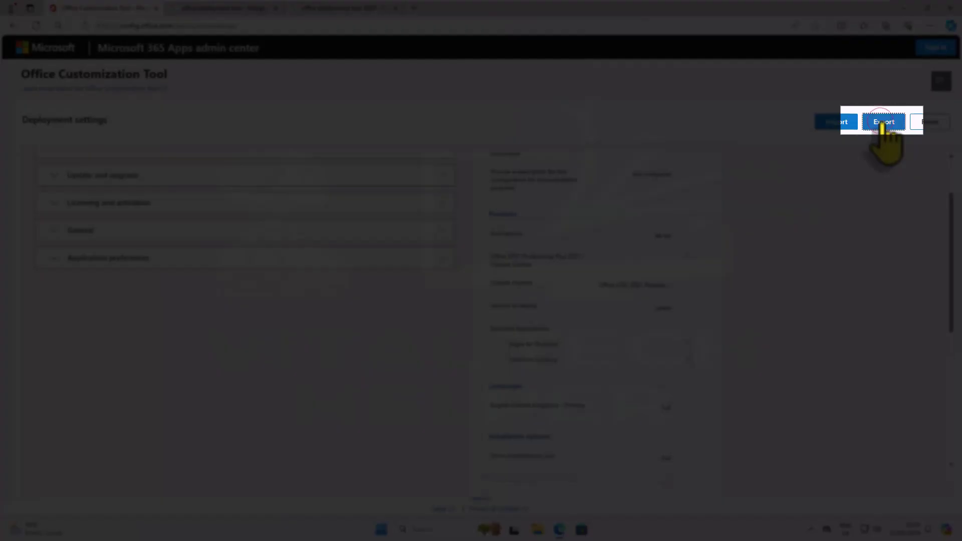
left_click(883, 123)
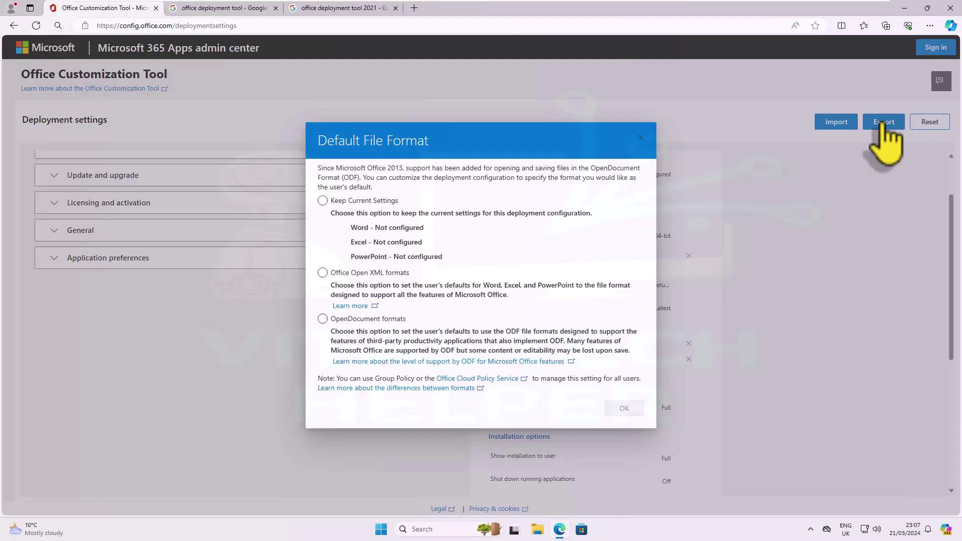
left_click(323, 273)
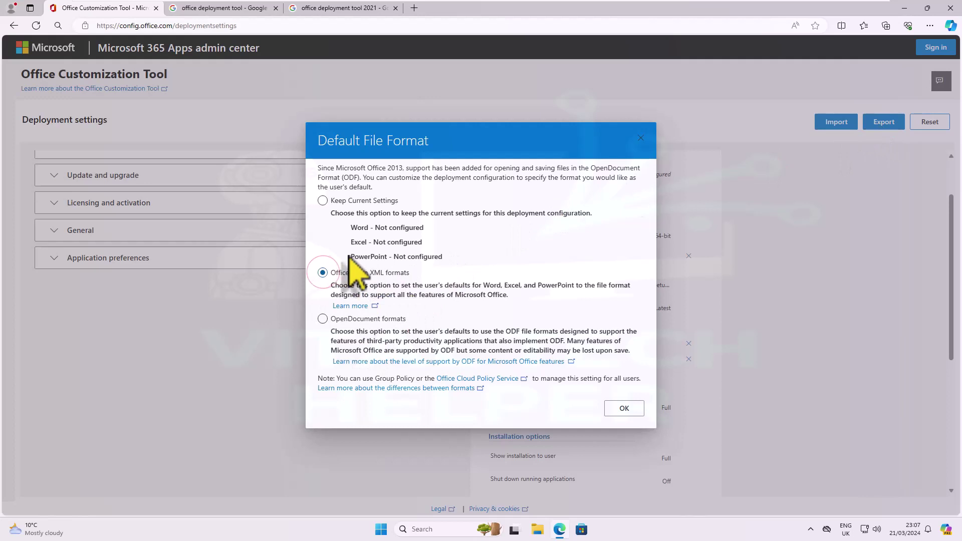
left_click(624, 408)
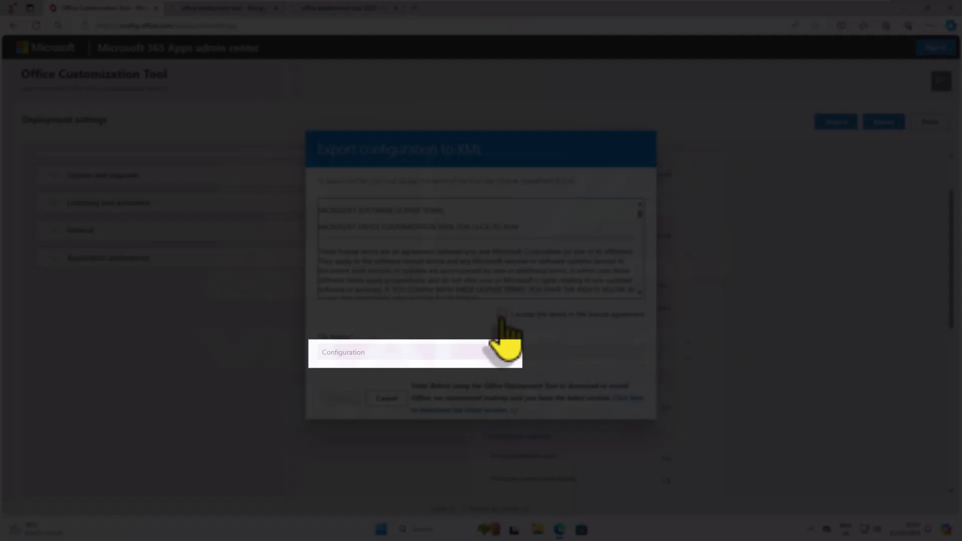
Step: Accept the license terms, export the configuration to XML as Configuration, keep the downloaded file and check it in the Downloads folder
left_click(506, 316)
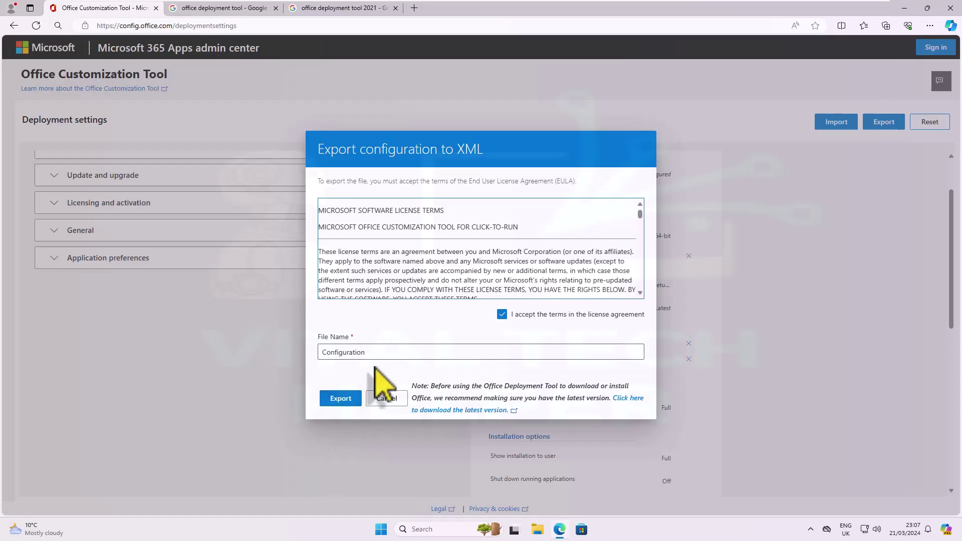
left_click(340, 399)
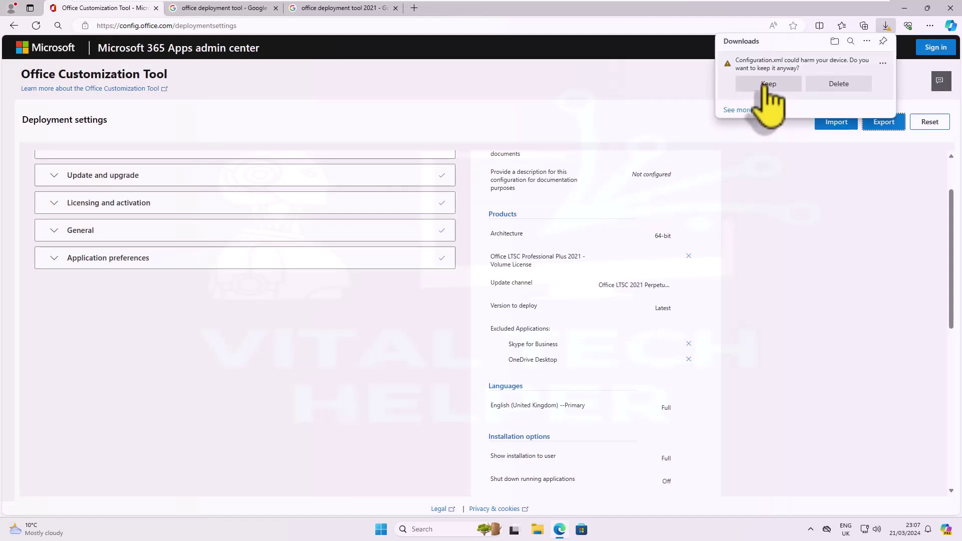
left_click(767, 84)
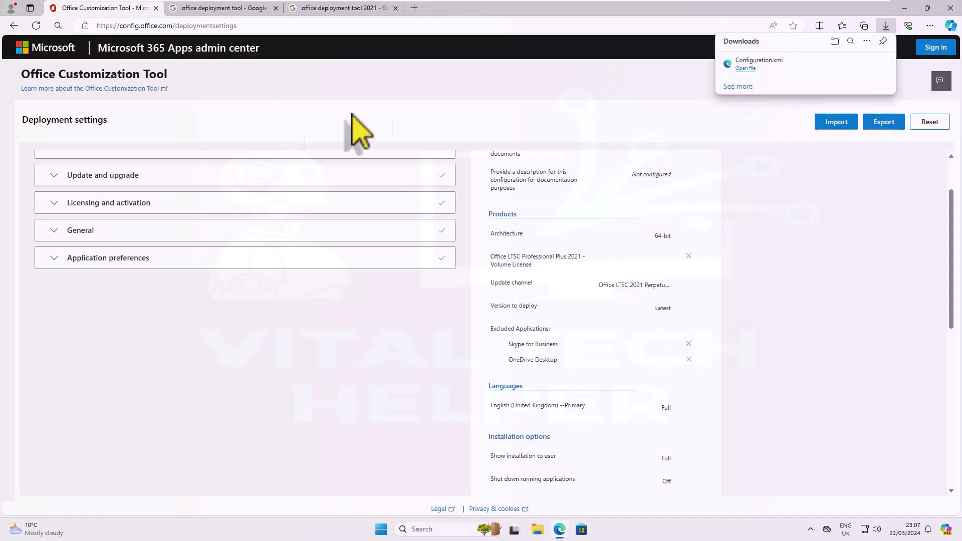
left_click(835, 41)
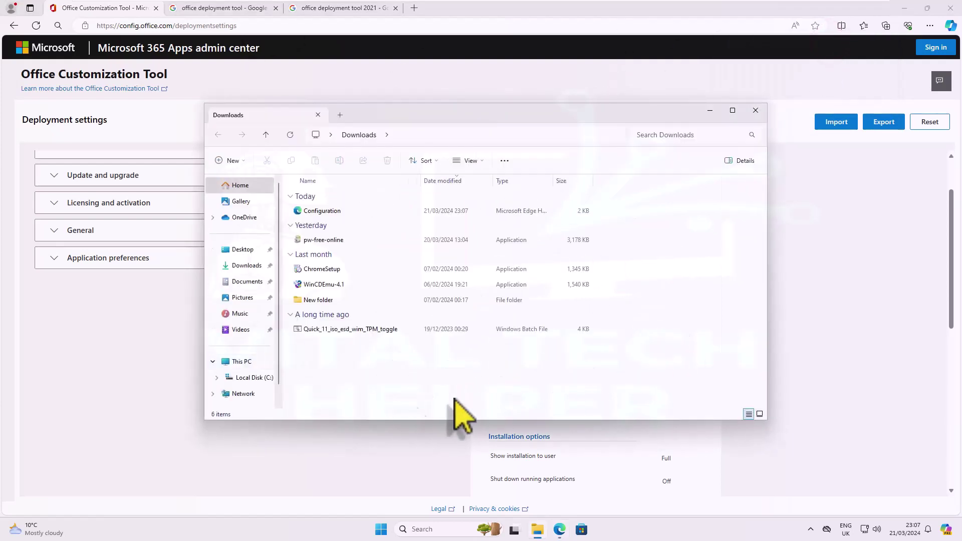
left_click(710, 111)
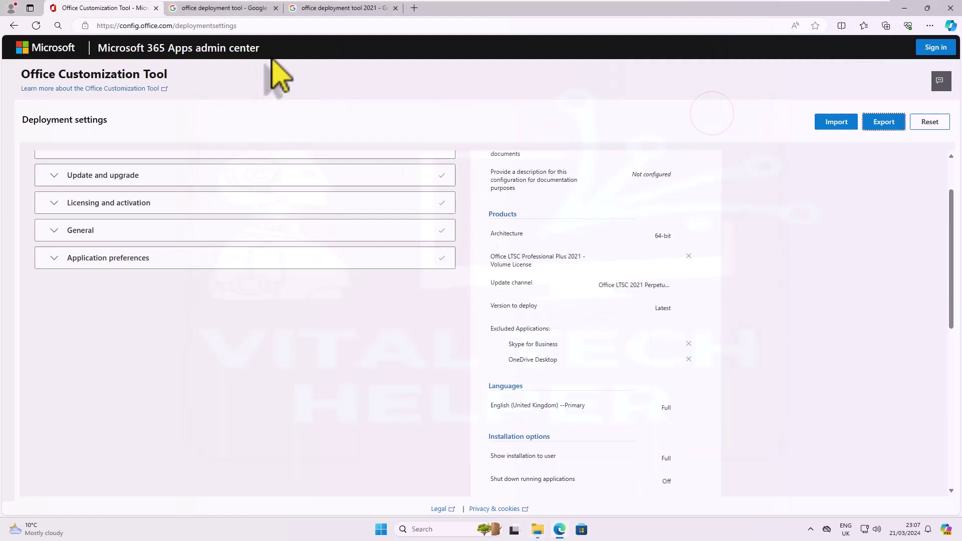
Step: Open Microsoft's Office Deployment Tool download page from the office deployment tool search results and download the English version
left_click(212, 8)
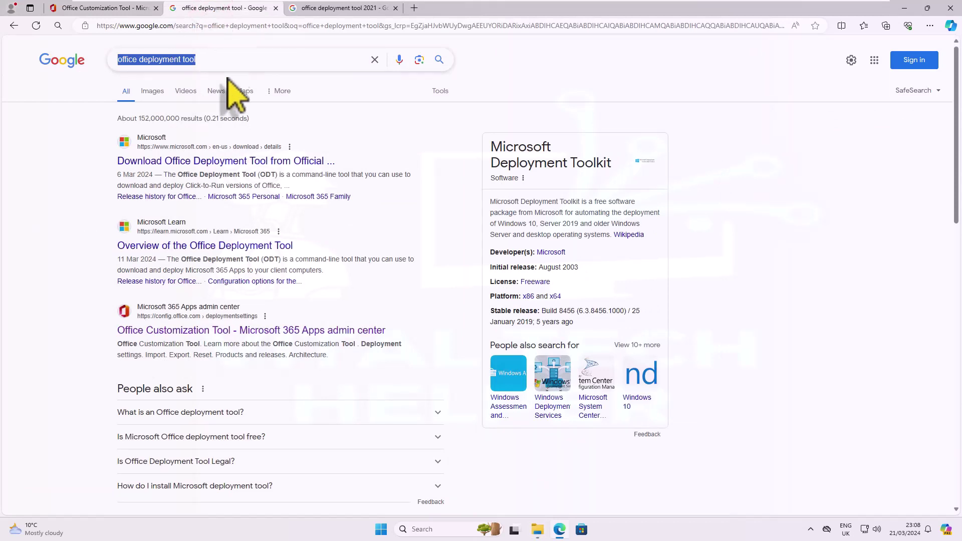
left_click(232, 59)
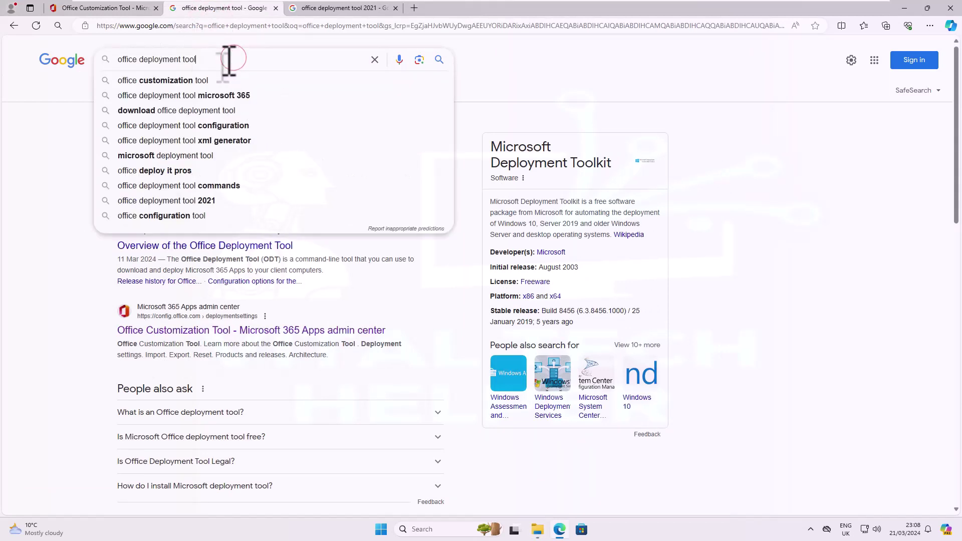
left_click(438, 59)
left_click(203, 162)
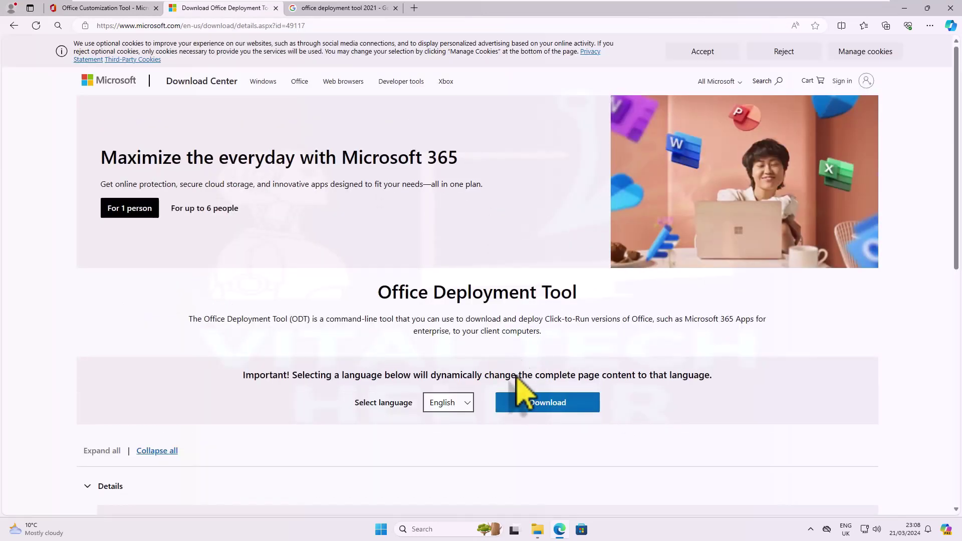
left_click(549, 405)
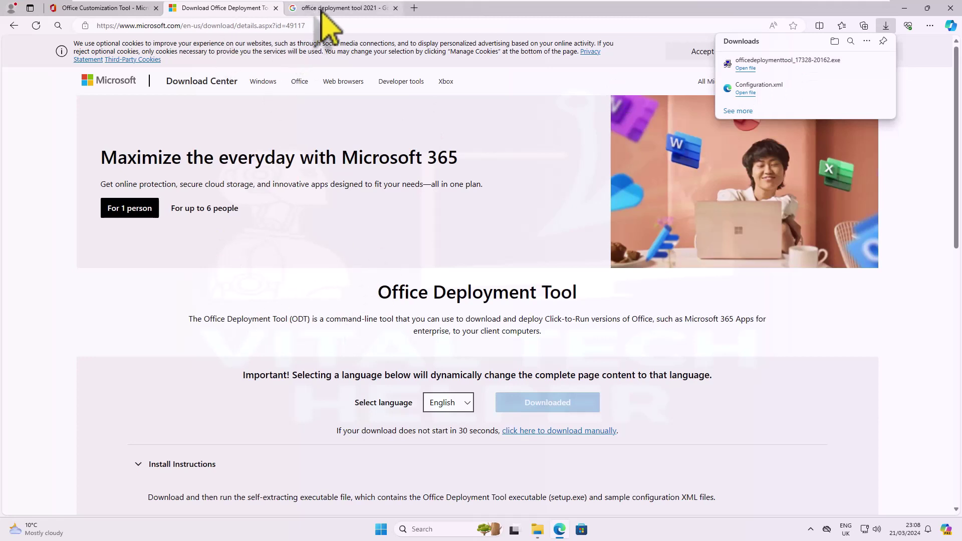
Step: Create a folder named MS Office in Downloads and move the Configuration file into it
left_click(839, 62)
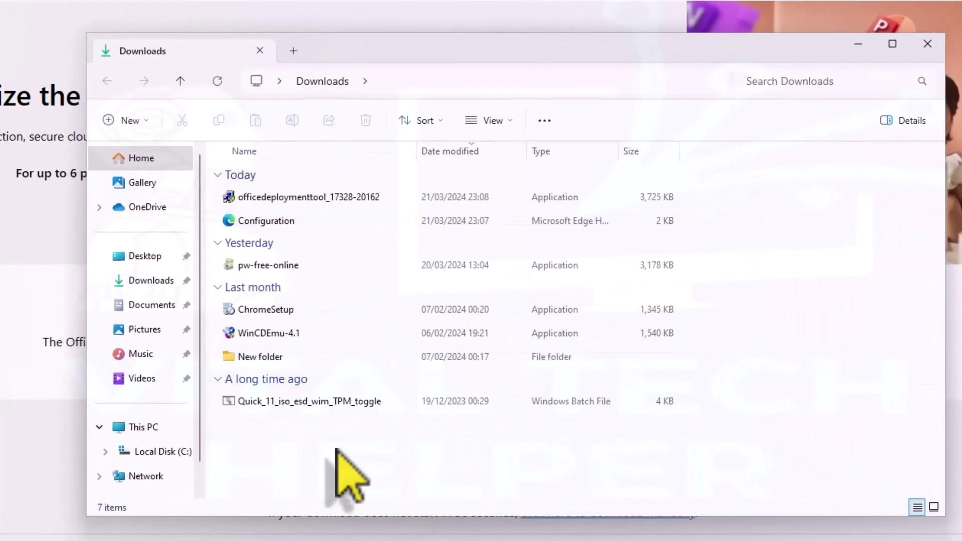
right_click(336, 449)
mouse_move(489, 415)
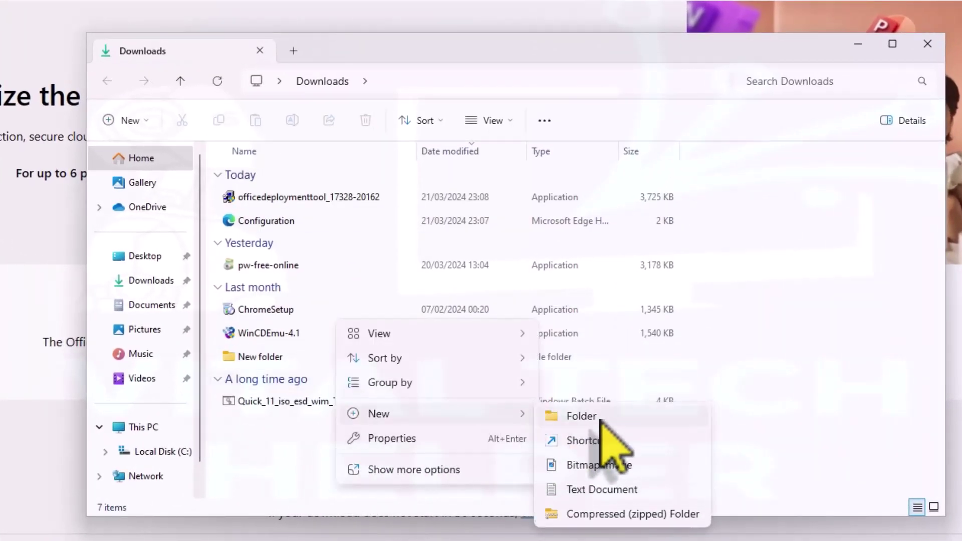
left_click(600, 419)
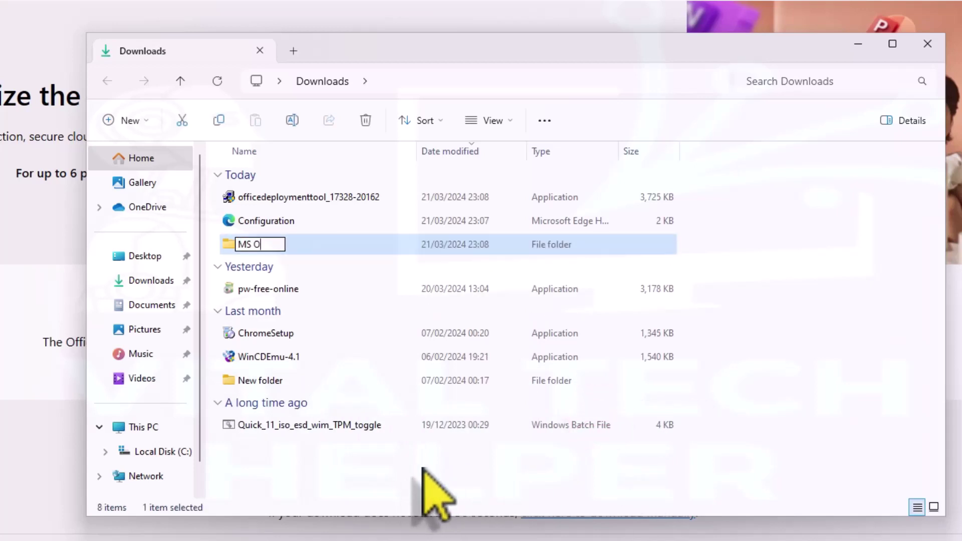
left_click(812, 382)
left_click(279, 203)
left_click_drag(273, 222, 242, 243)
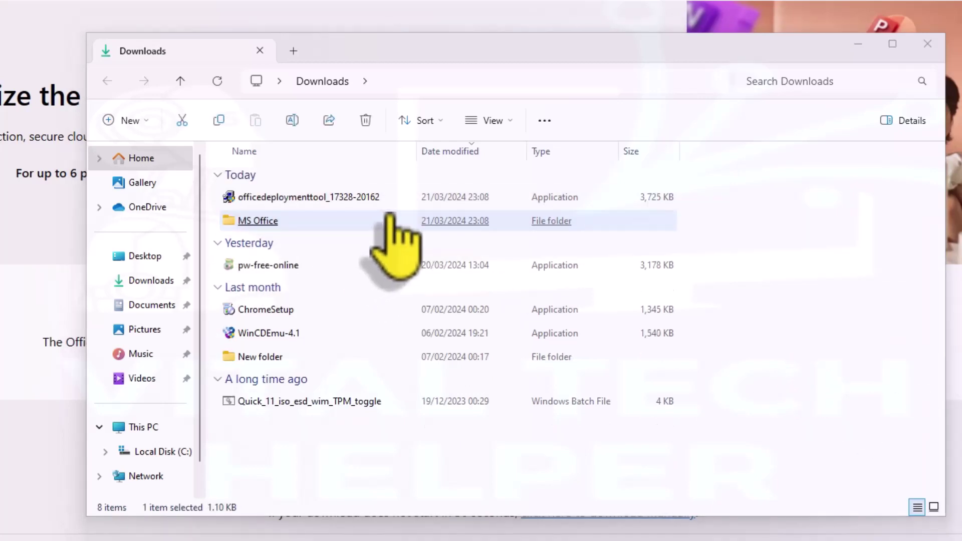
Step: Run the downloaded officedeploymenttool file as administrator, allow it to make changes and accept the Microsoft Software License Terms
right_click(282, 199)
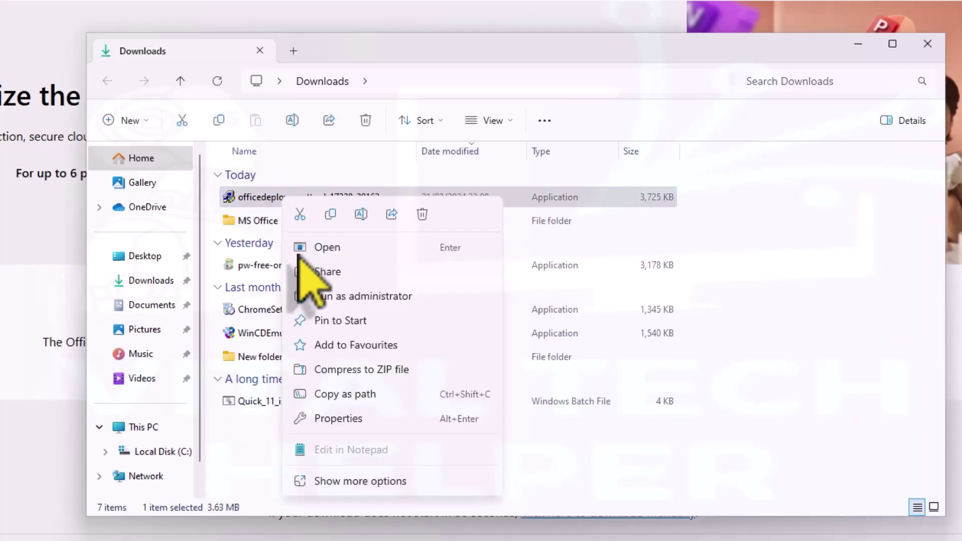
left_click(321, 296)
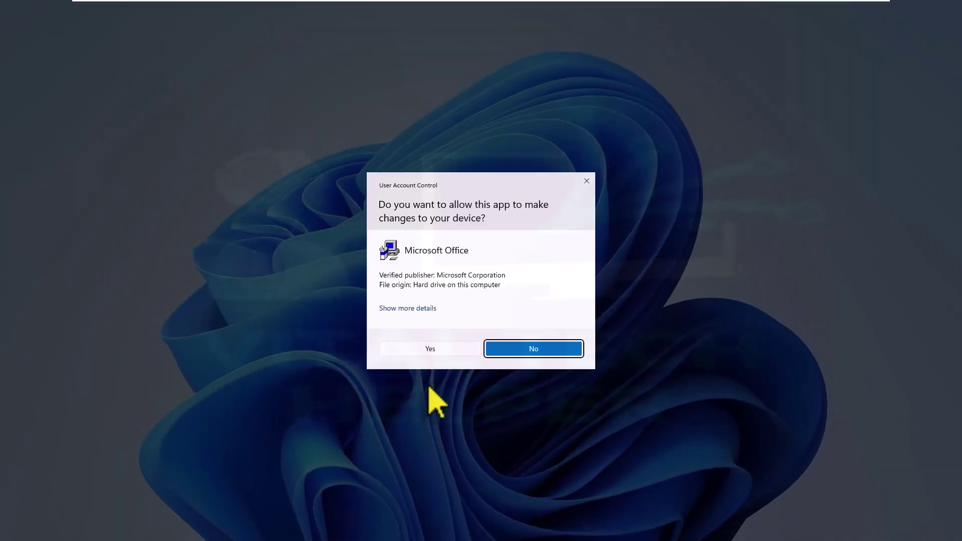
left_click(432, 349)
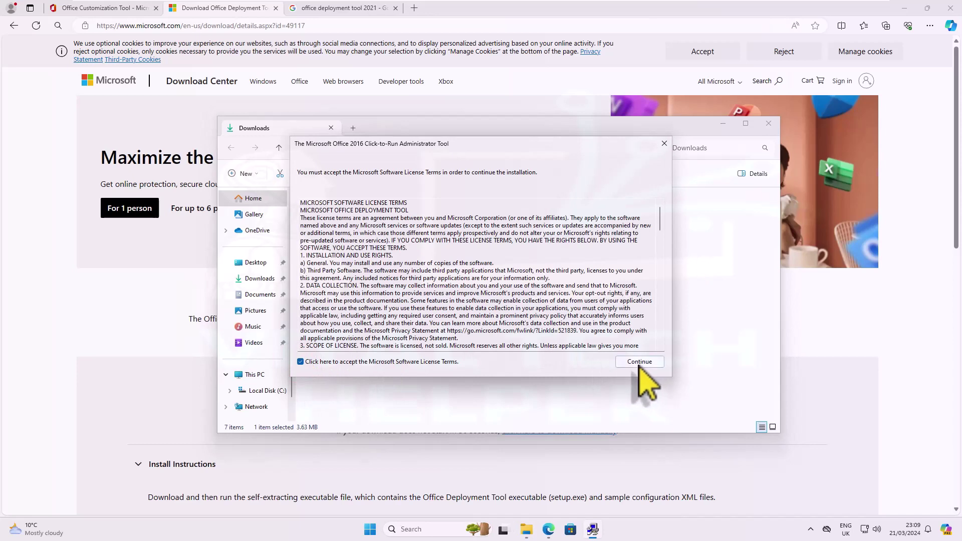
left_click(640, 361)
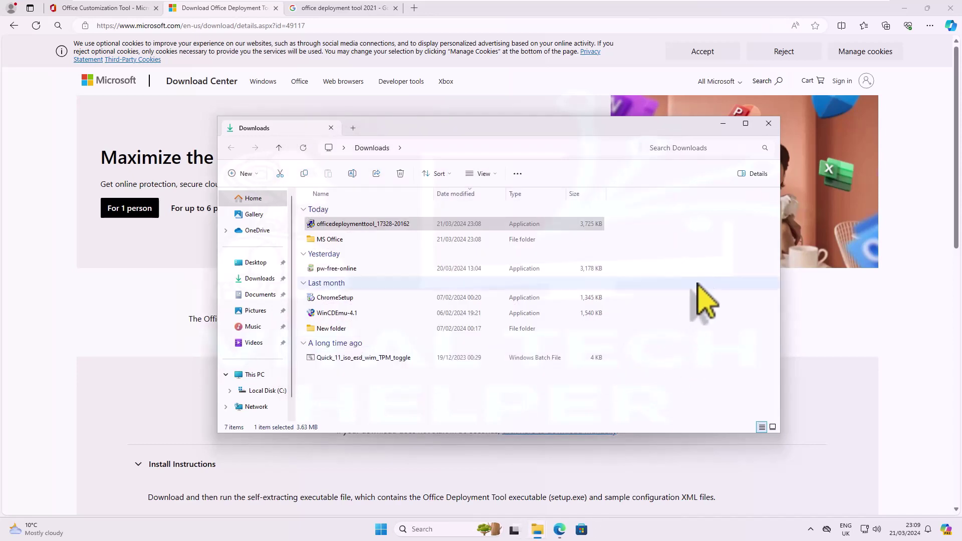
Step: Extract the deployment tool files to the MS Office folder in Downloads and open that folder
left_click(406, 268)
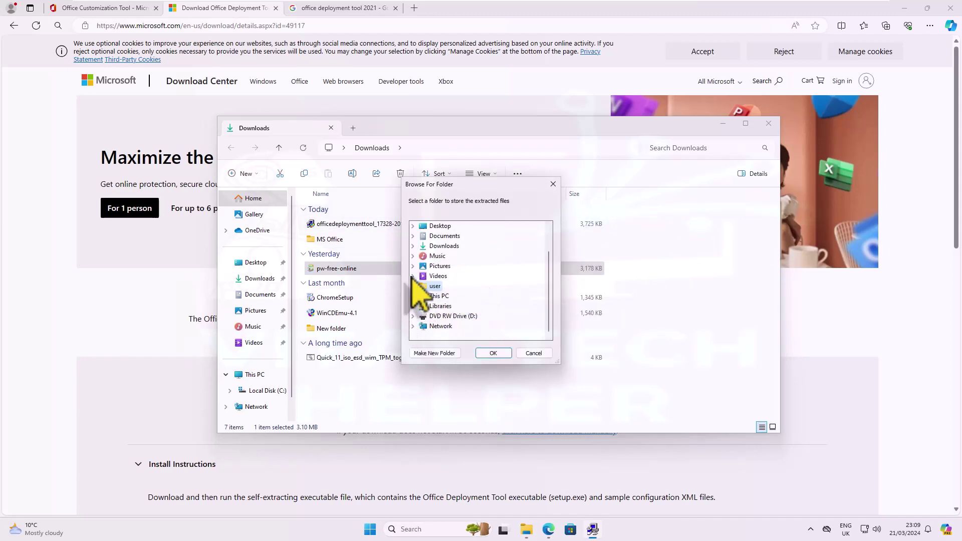
left_click(413, 245)
left_click(452, 255)
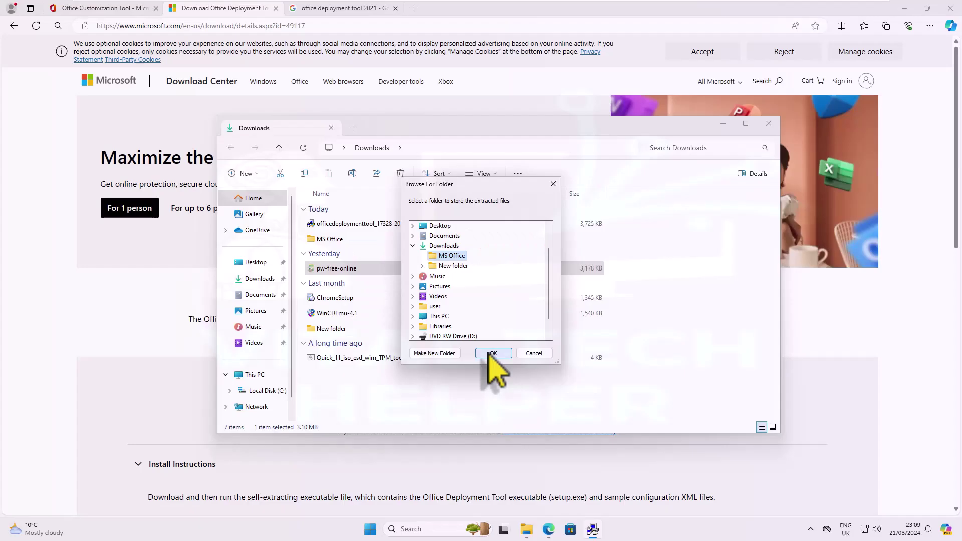
left_click(501, 353)
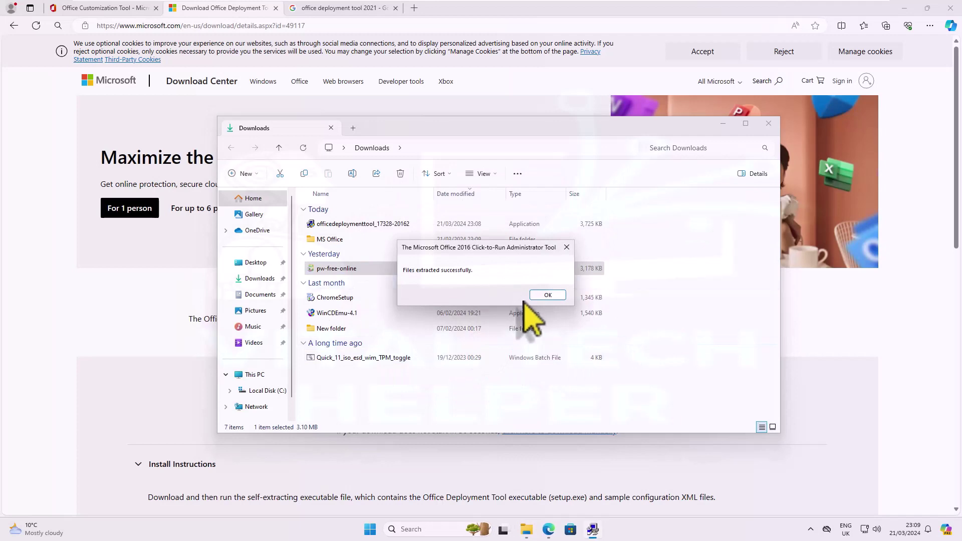
left_click(547, 295)
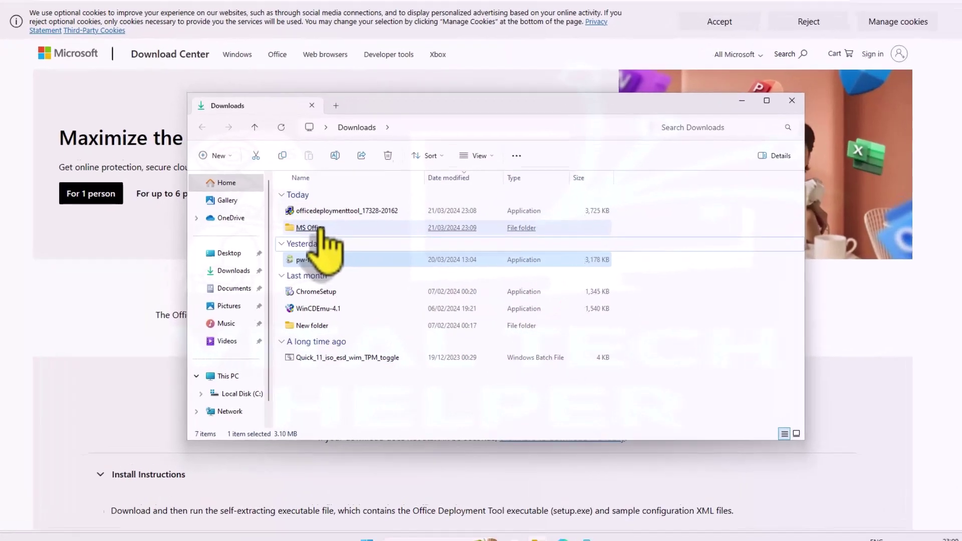
double_click(345, 239)
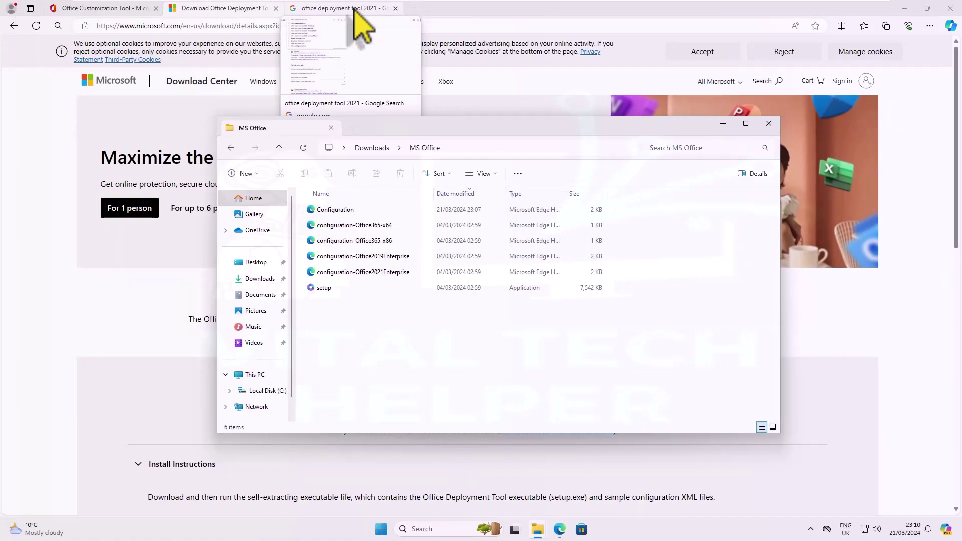
Step: Search Google for office deployment tool 2021 and open the Deploy Office LTSC 2021 article on Microsoft Learn
left_click(355, 8)
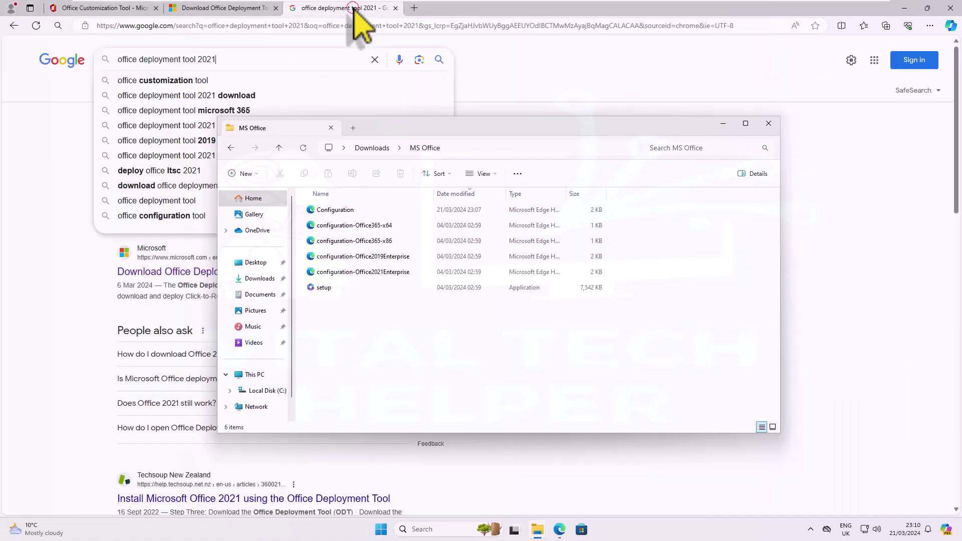
left_click(580, 50)
left_click(243, 59)
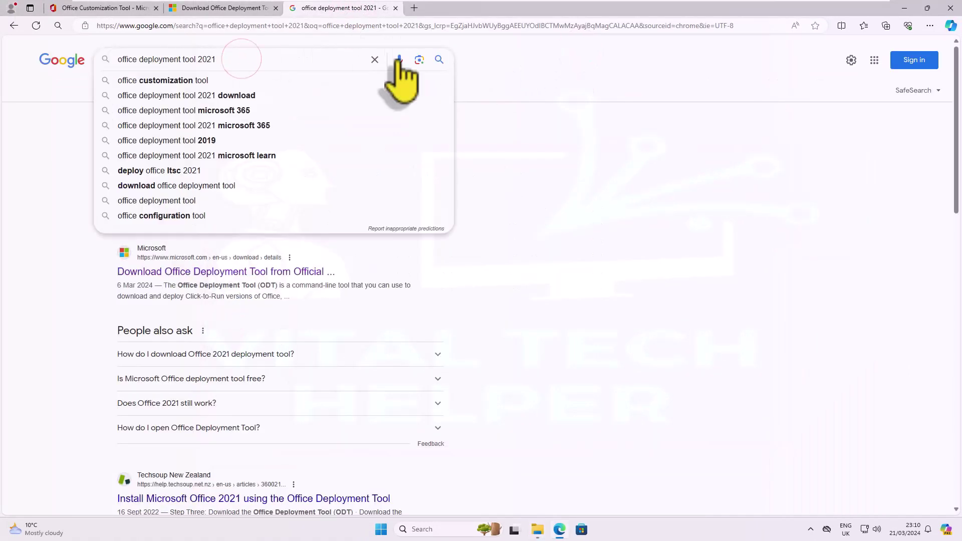
left_click(440, 59)
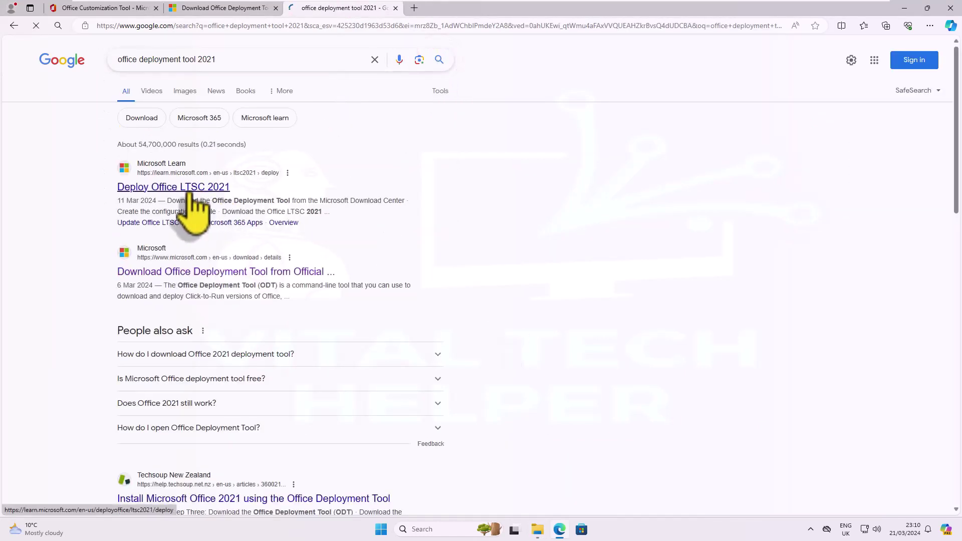
left_click(190, 193)
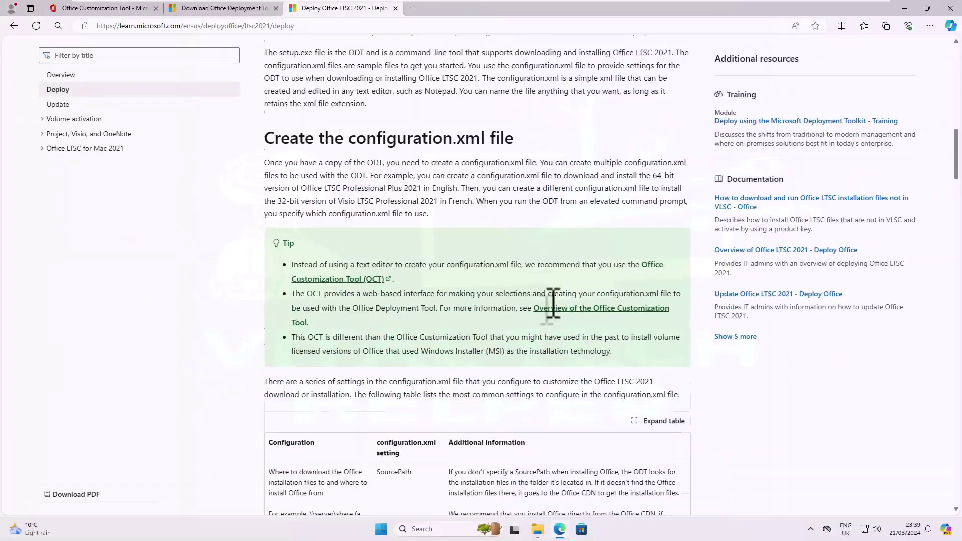
Step: Select the command setup /configure configuration.xml in the article's section on installing Office LTSC 2021 with the Office Deployment Tool
scroll(553, 303, "down", 20)
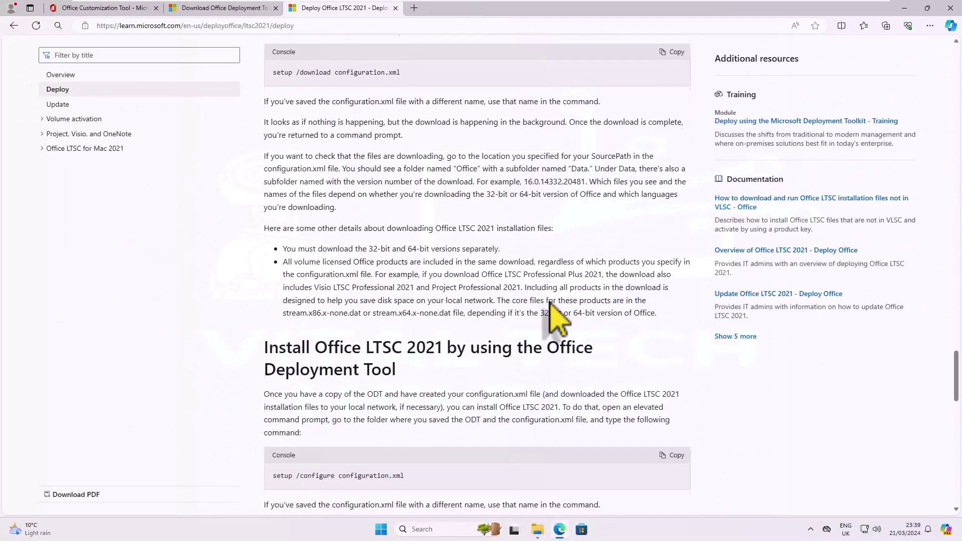
scroll(551, 304, "down", 4)
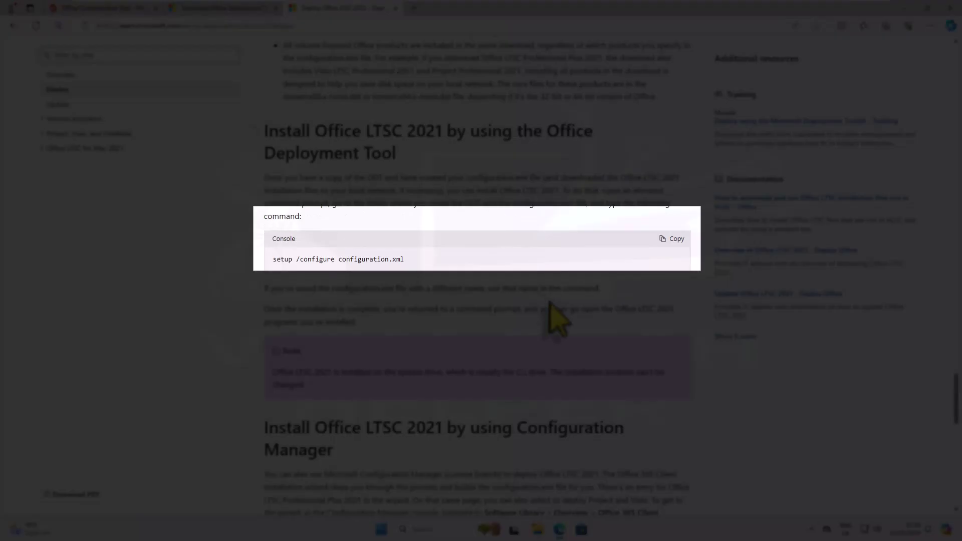
left_click_drag(404, 259, 270, 260)
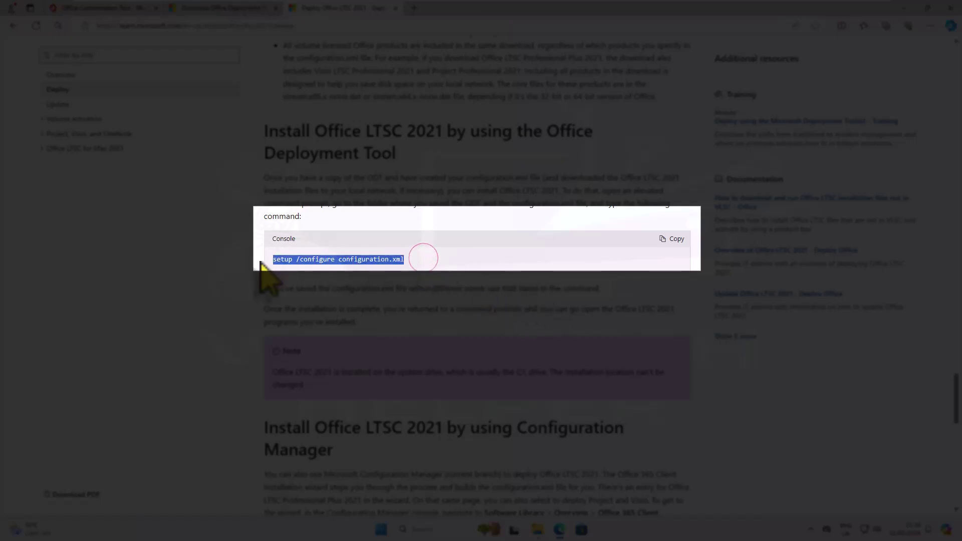
Step: Run Command Prompt as administrator and allow it to make changes to the device
left_click(432, 530)
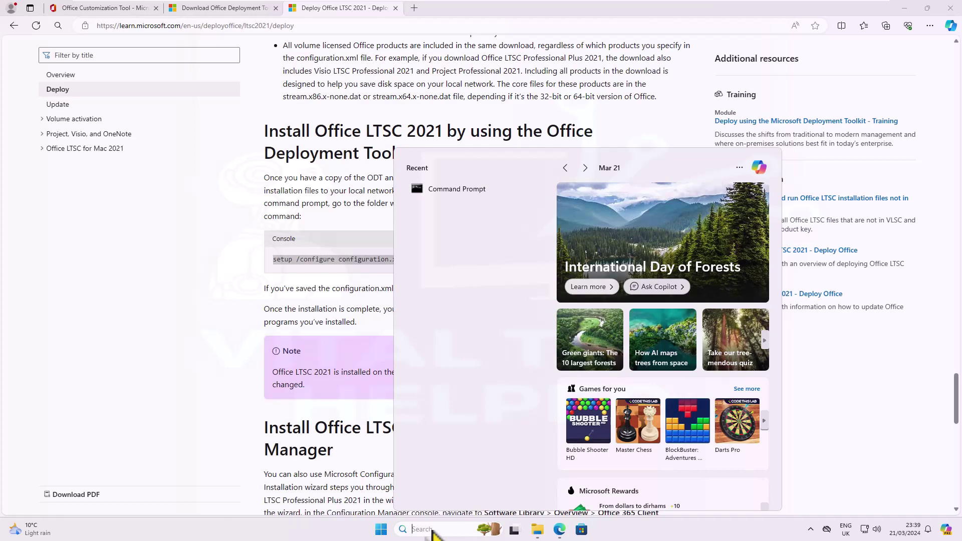
type("cmd")
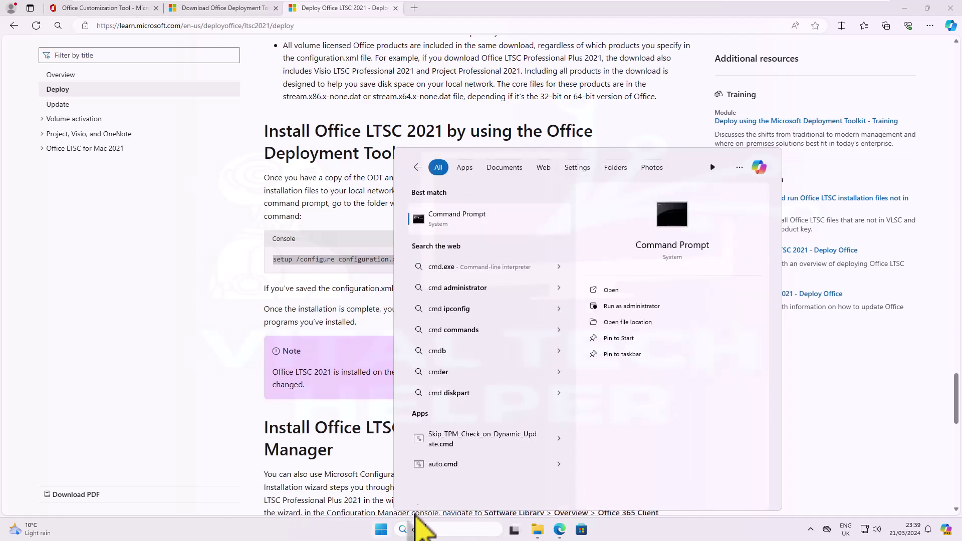
right_click(463, 223)
left_click(487, 234)
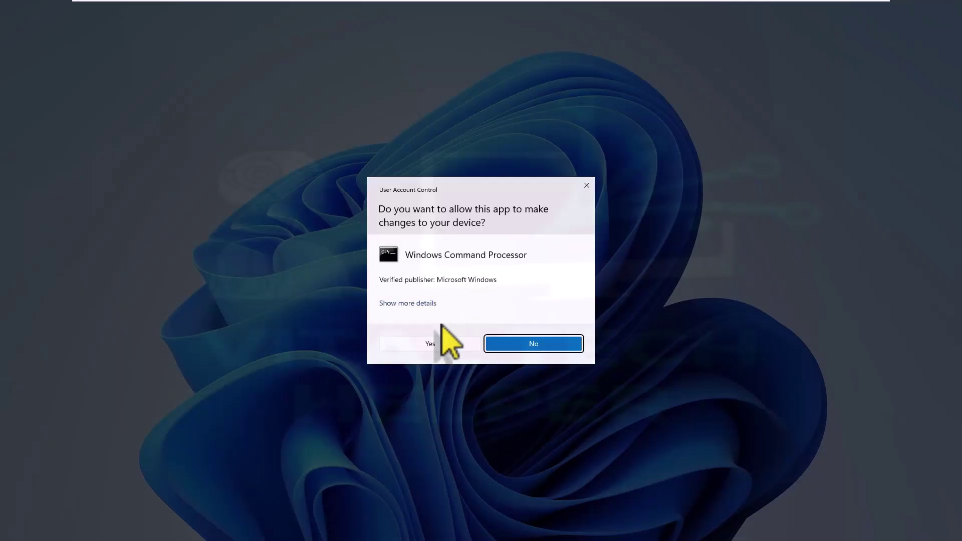
left_click(431, 343)
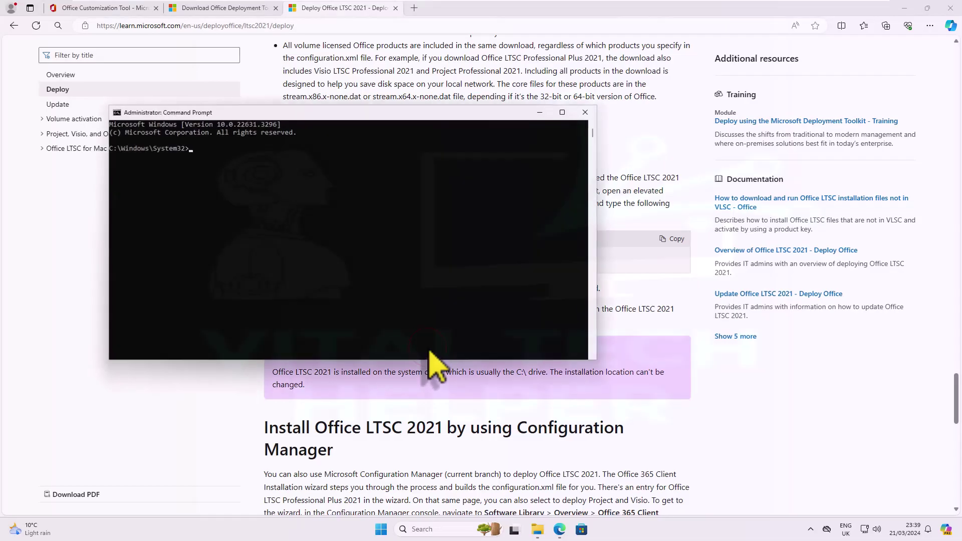
Step: Copy the MS Office folder's path from File Explorer and change the command prompt's directory to C:\Users\user\Downloads\MS Office
left_click(526, 529)
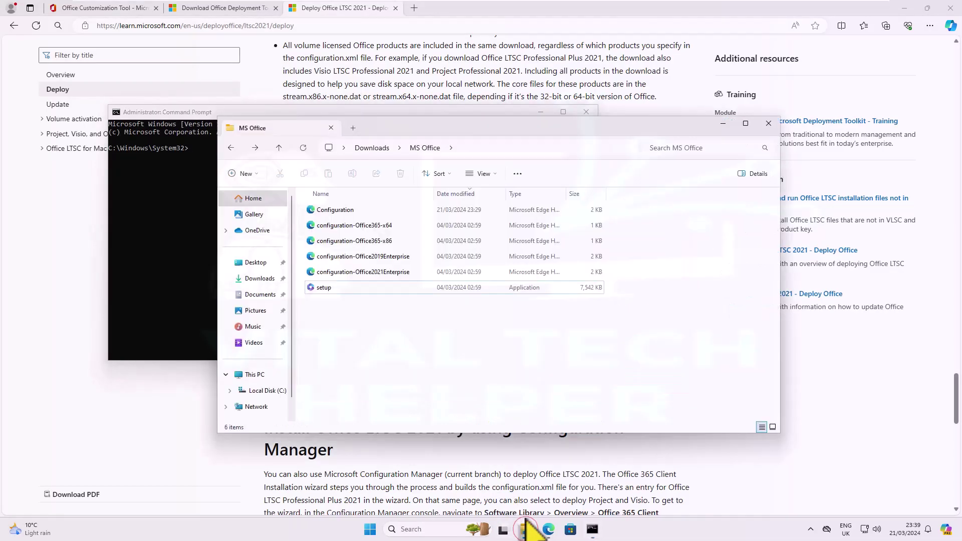
left_click(492, 147)
right_click(366, 149)
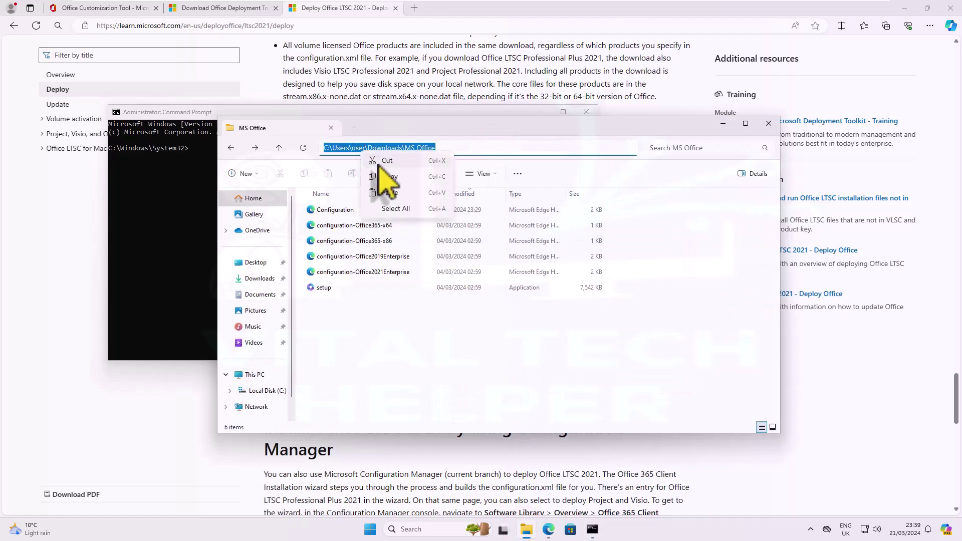
left_click(396, 179)
left_click(210, 165)
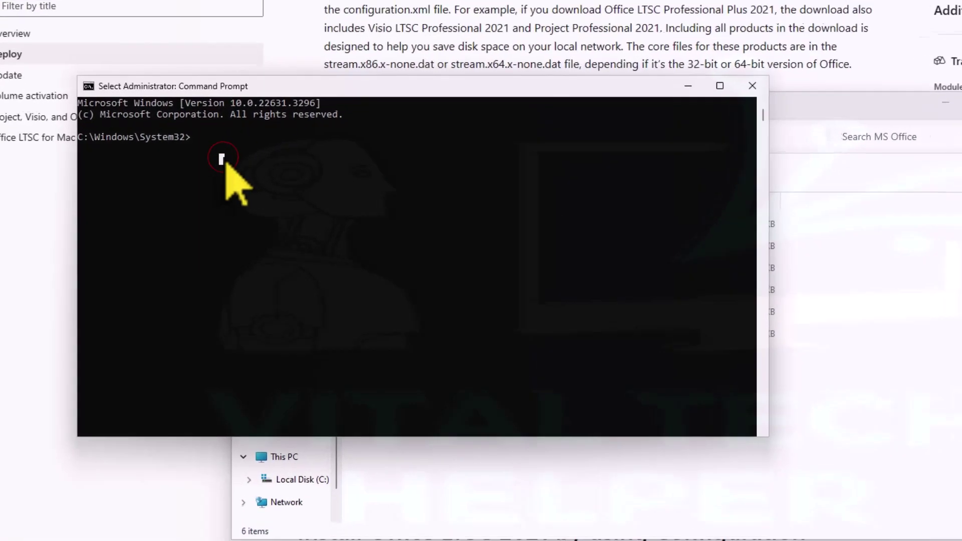
type("cd")
key("ctrl+v")
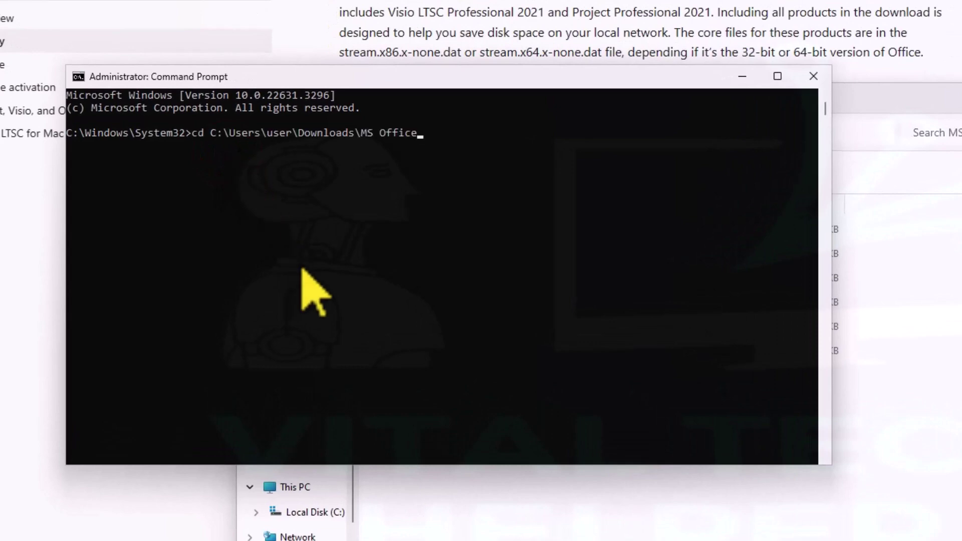
key("Return")
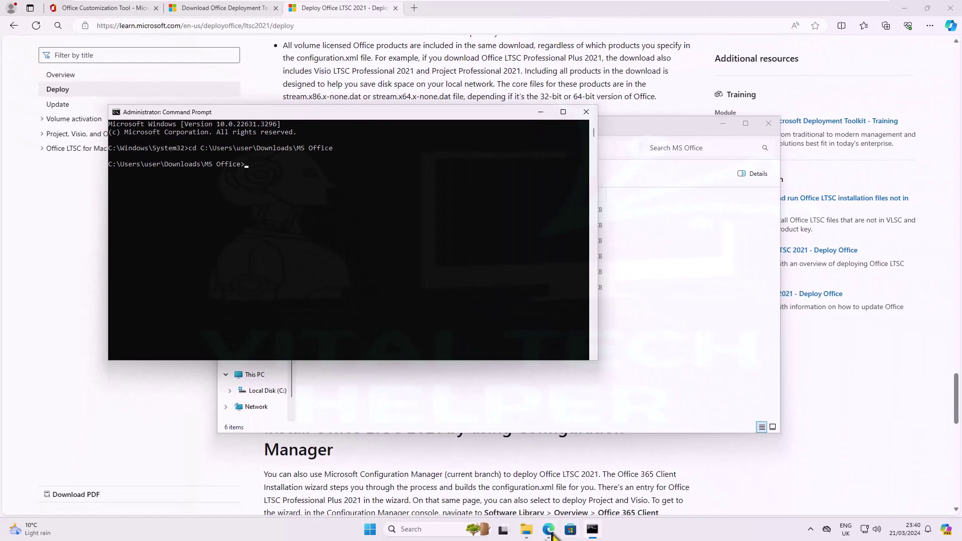
Step: Copy setup /configure configuration.xml from the Learn article, run it in the command prompt, and close the finished installer and the prompt
left_click(549, 531)
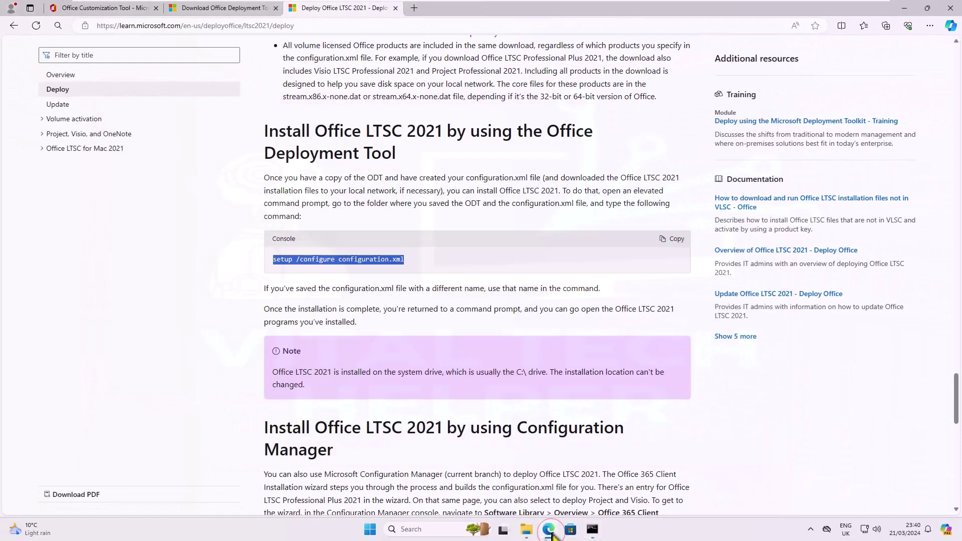
left_click(675, 240)
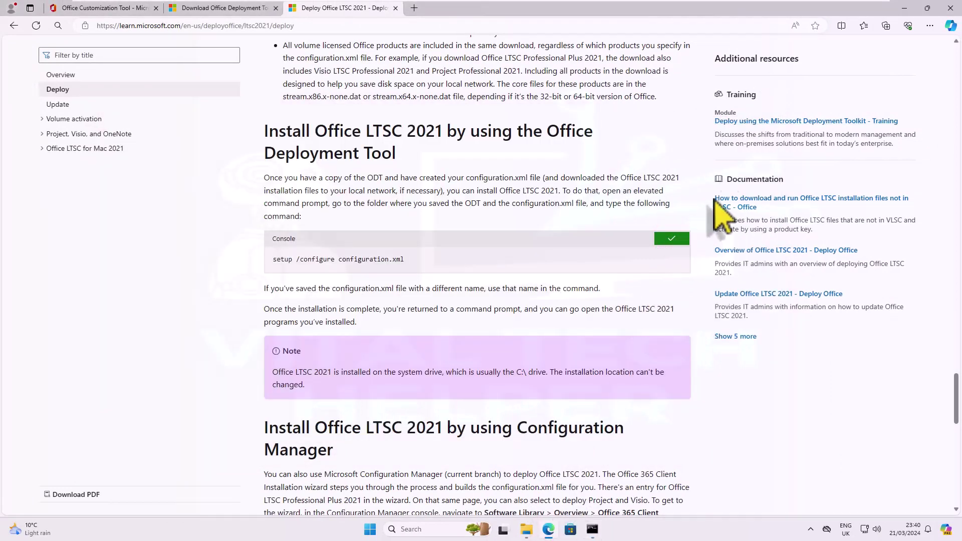
left_click(904, 8)
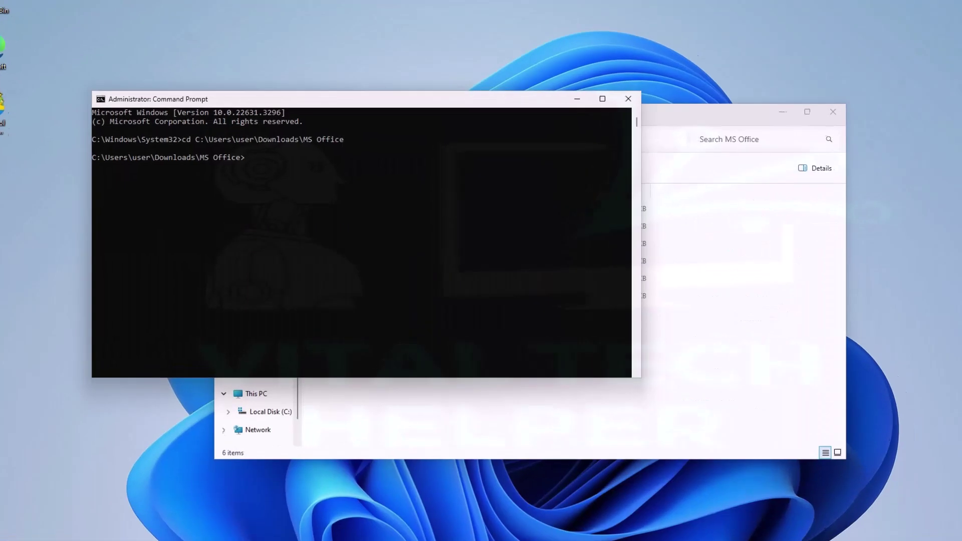
key("ctrl+v")
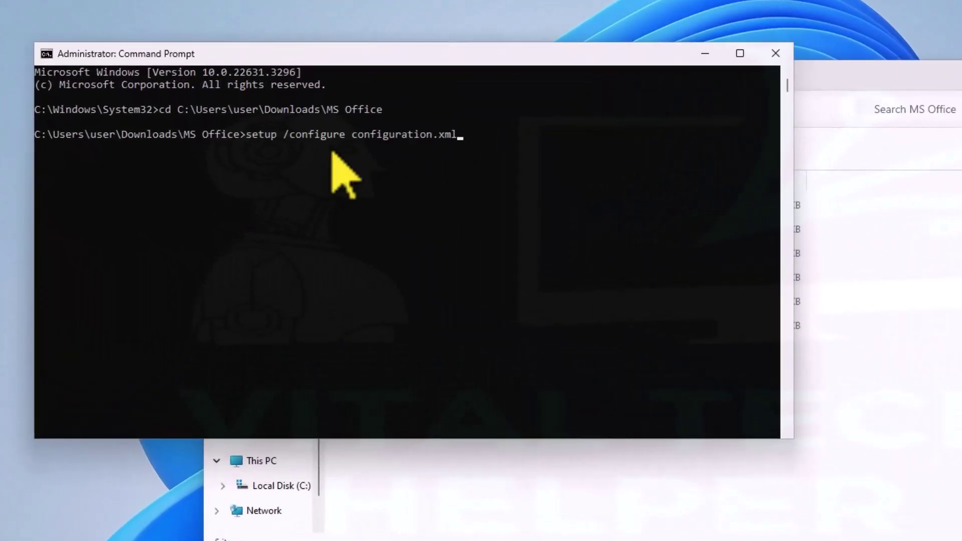
key("Return")
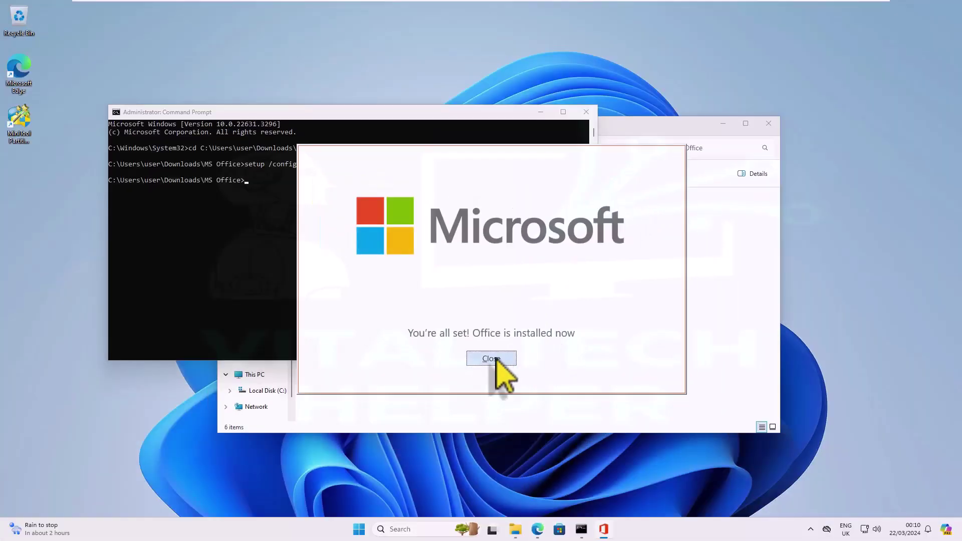
left_click(491, 359)
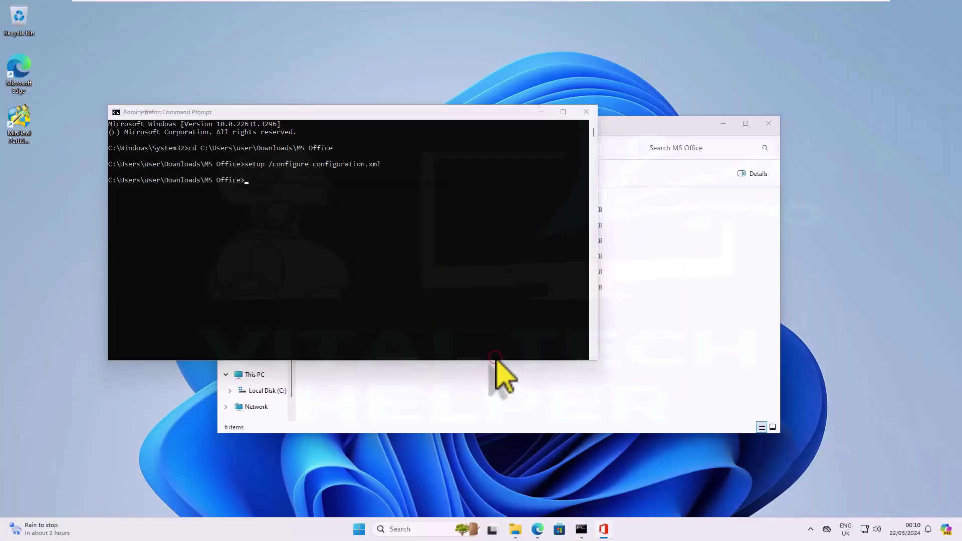
left_click(587, 111)
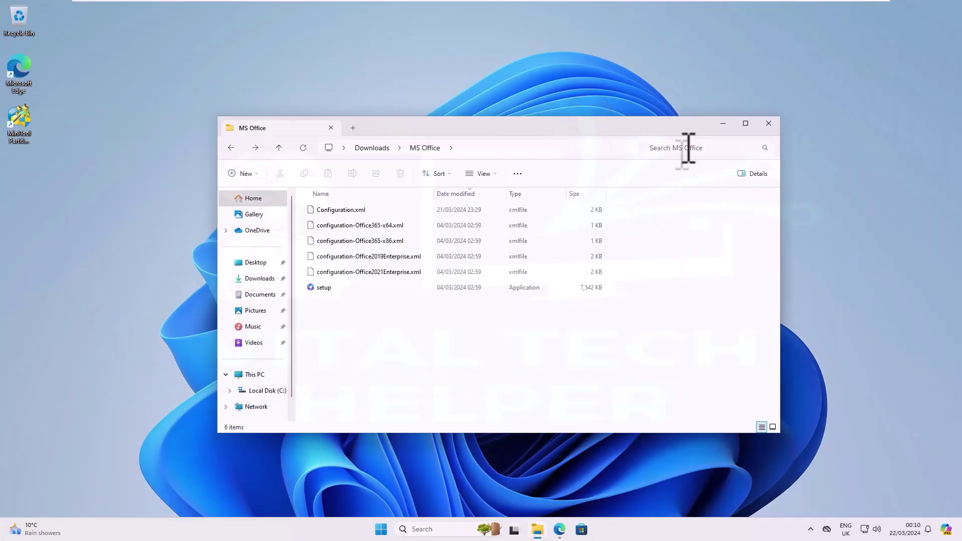
Step: Start Word, accept the Office licence agreement and open the Account page
left_click(380, 531)
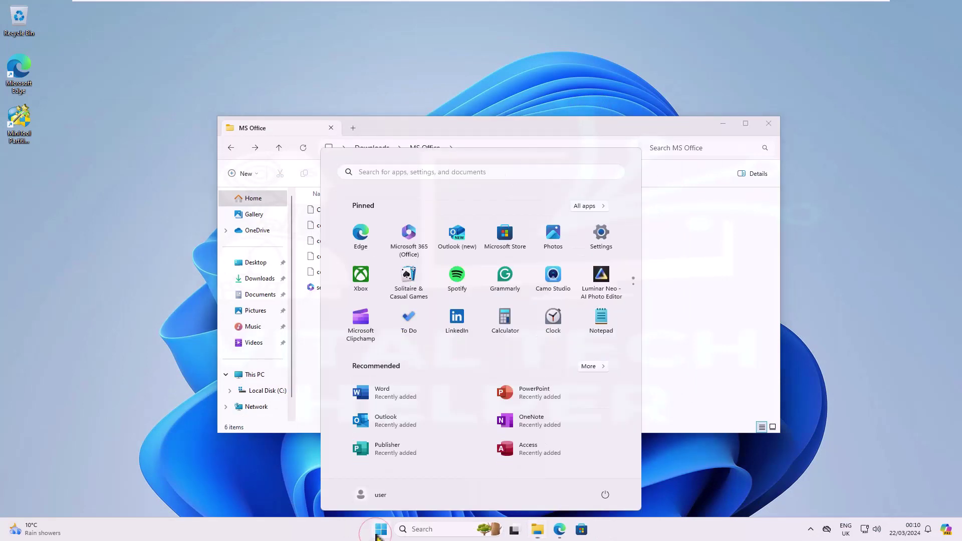
left_click(389, 393)
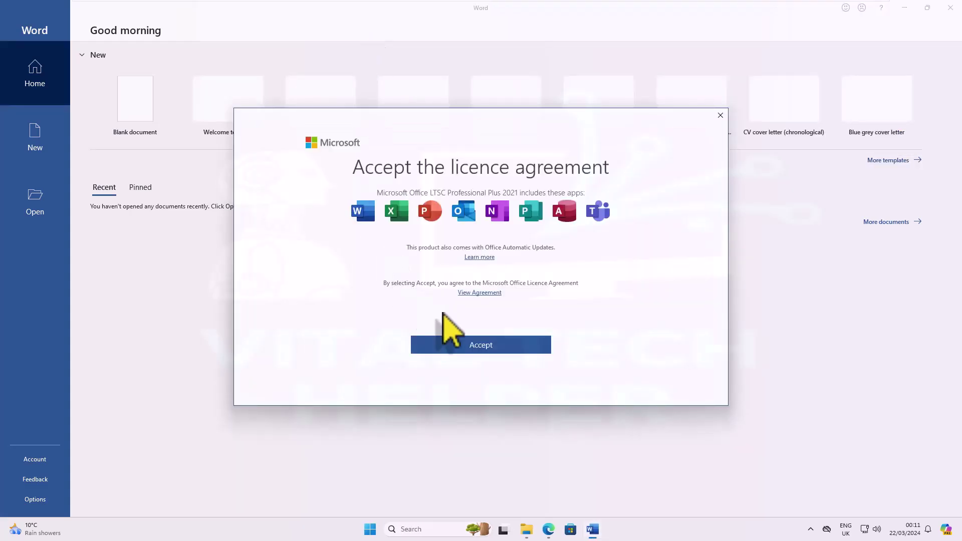
left_click(476, 345)
left_click(652, 370)
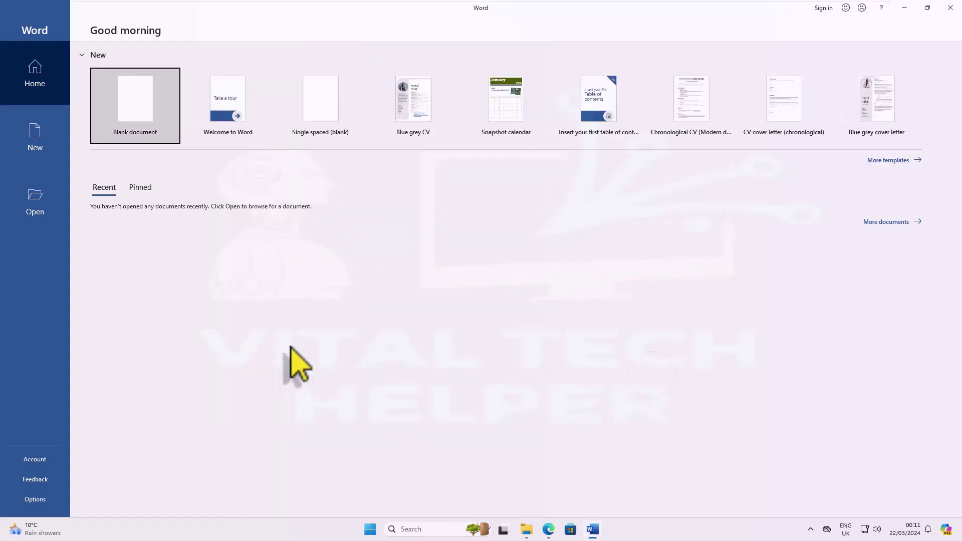
left_click(39, 462)
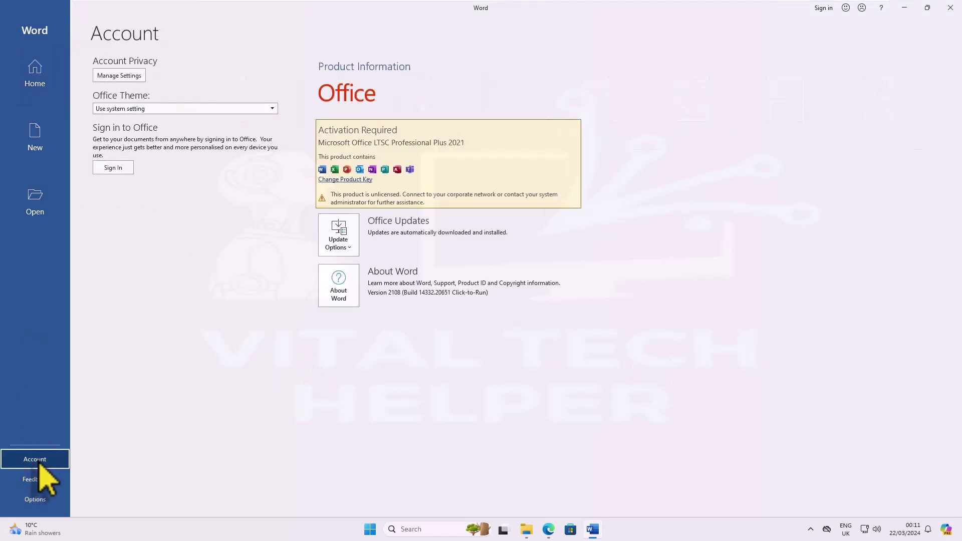
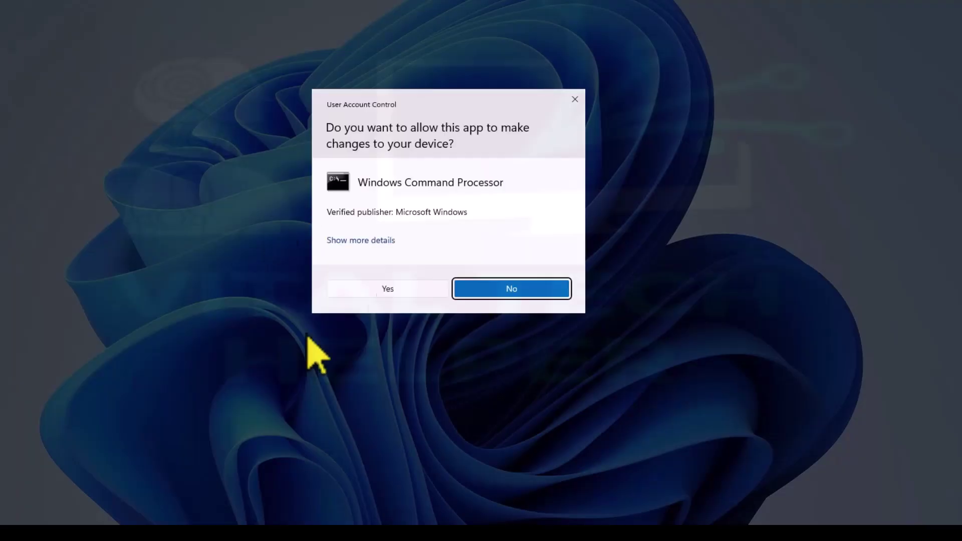
Step: Allow the elevated command prompt and change its directory to the copied path C:\Program Files\Microsoft Office\Office16
left_click(385, 289)
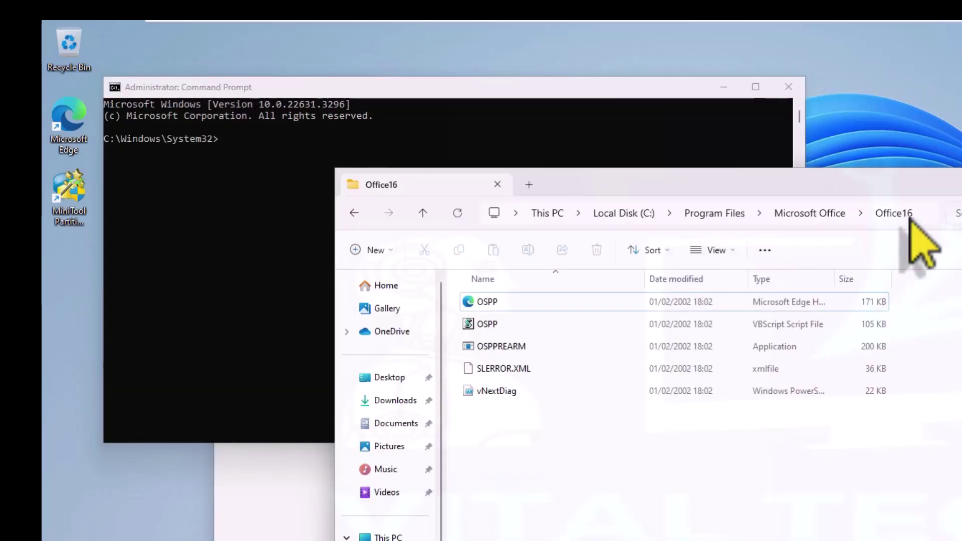
left_click(928, 215)
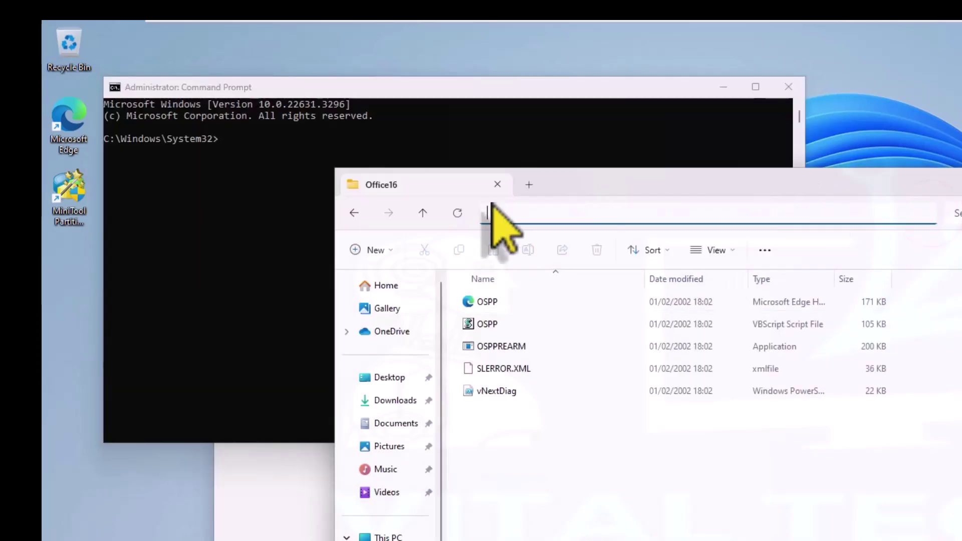
left_click(624, 460)
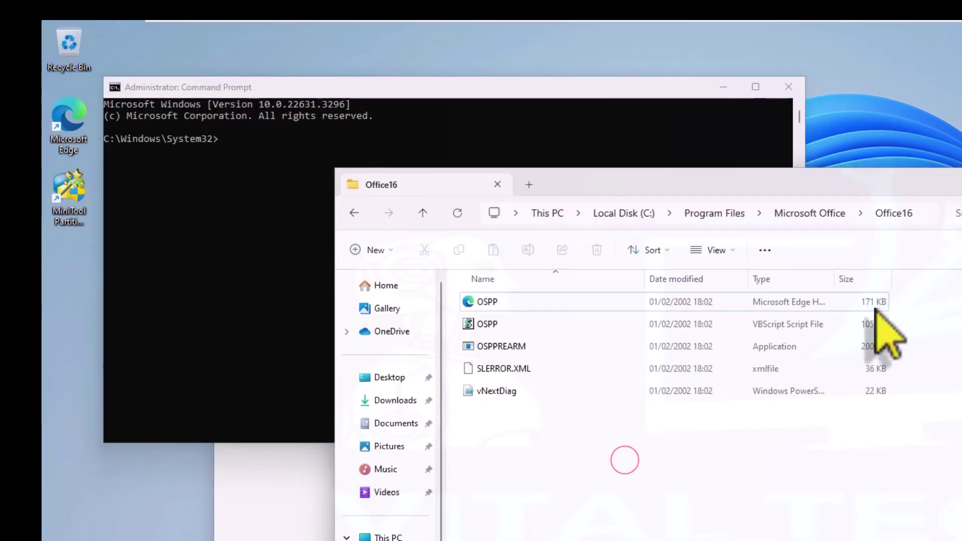
left_click(924, 214)
left_click_drag(744, 211, 493, 212)
right_click(492, 212)
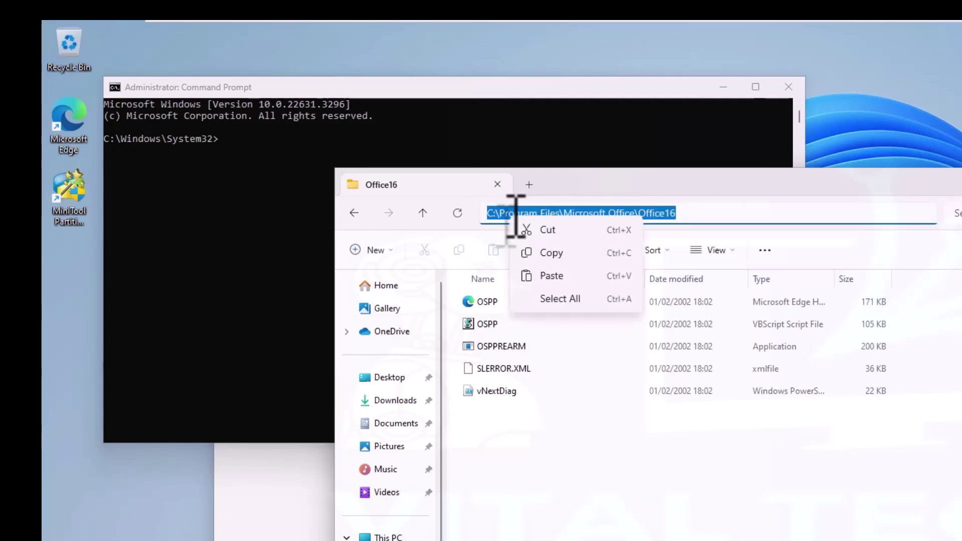
left_click(546, 252)
key("alt+Tab")
type("cd")
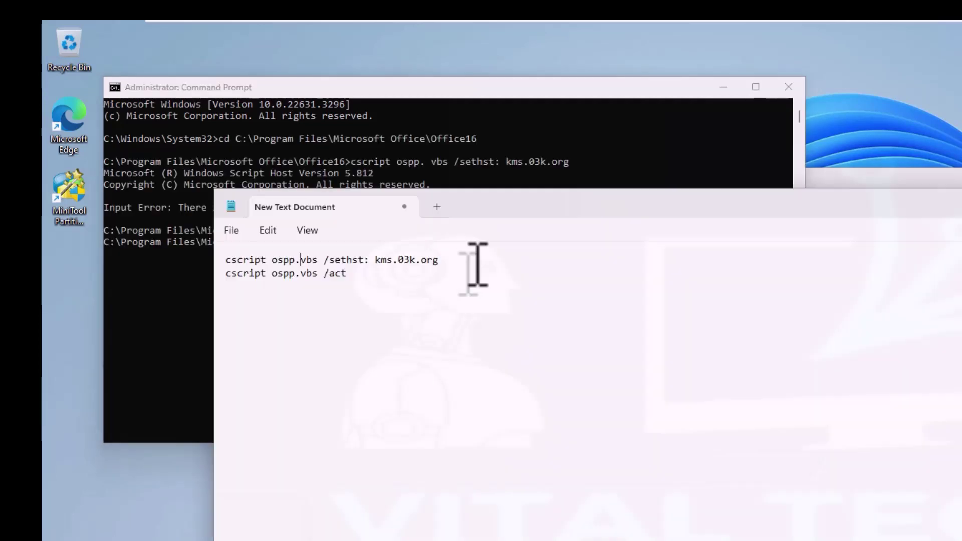
Step: Remove the space after /sethst: in the text document and run the corrected line cscript ospp.vbs /sethst:kms.03k.org in the command prompt
left_click_drag(439, 260, 227, 261)
left_click(444, 307)
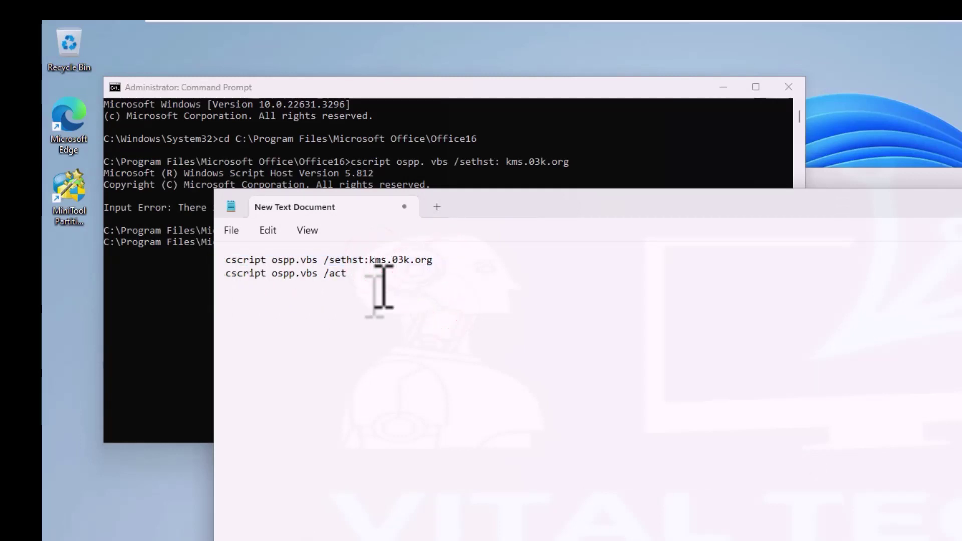
left_click_drag(432, 260, 227, 262)
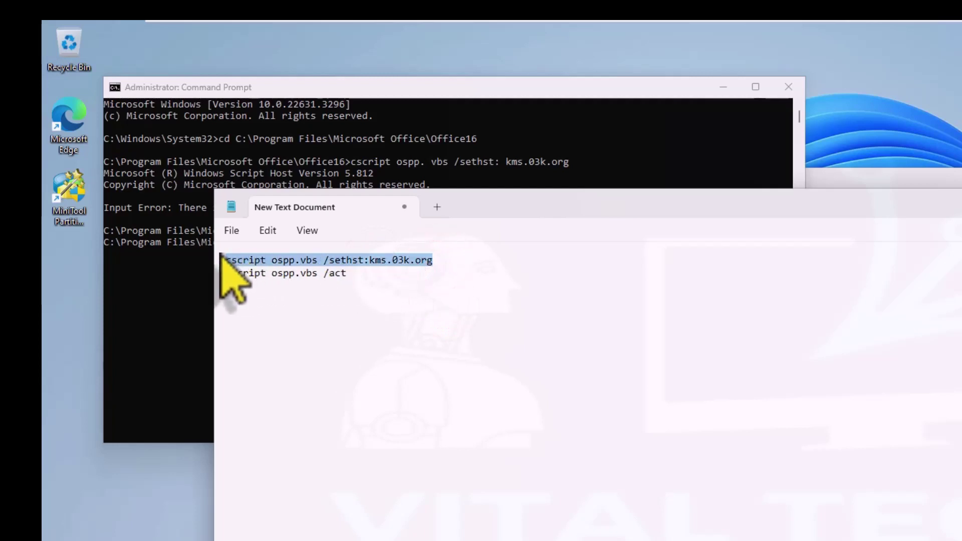
right_click(261, 265)
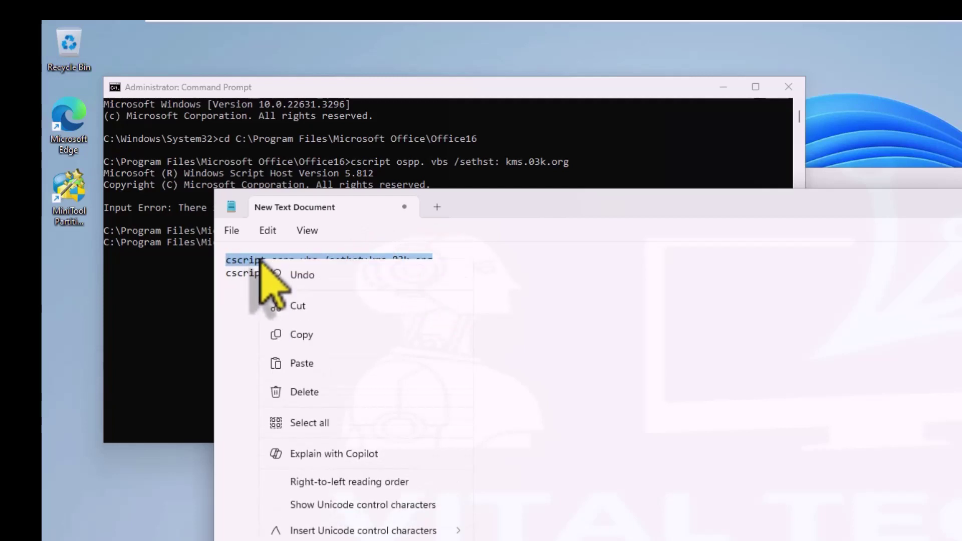
left_click(297, 335)
left_click(193, 323)
right_click(376, 290)
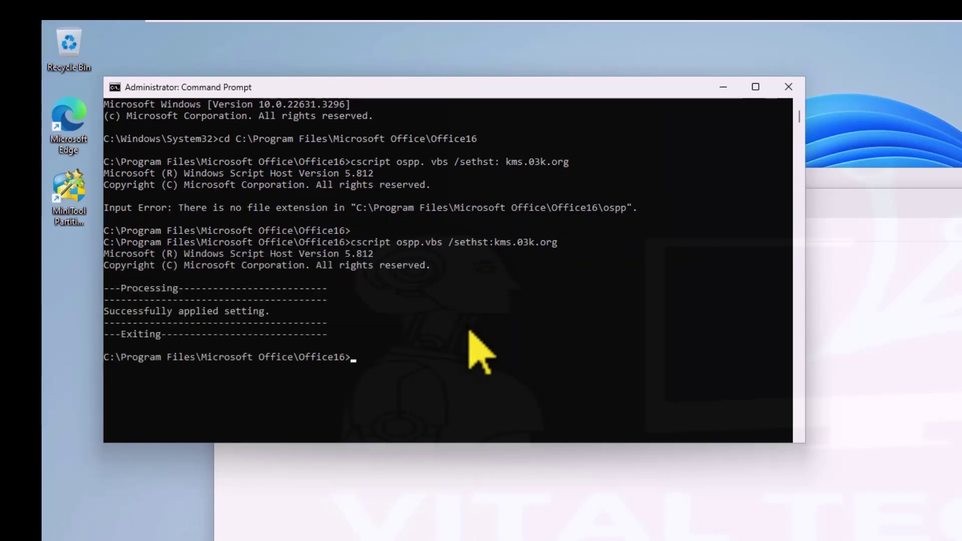
Step: Copy cscript ospp.vbs /act from the text document, run it in the command prompt, then close the prompt and minimize the document
left_click(955, 381)
left_click_drag(359, 277, 228, 273)
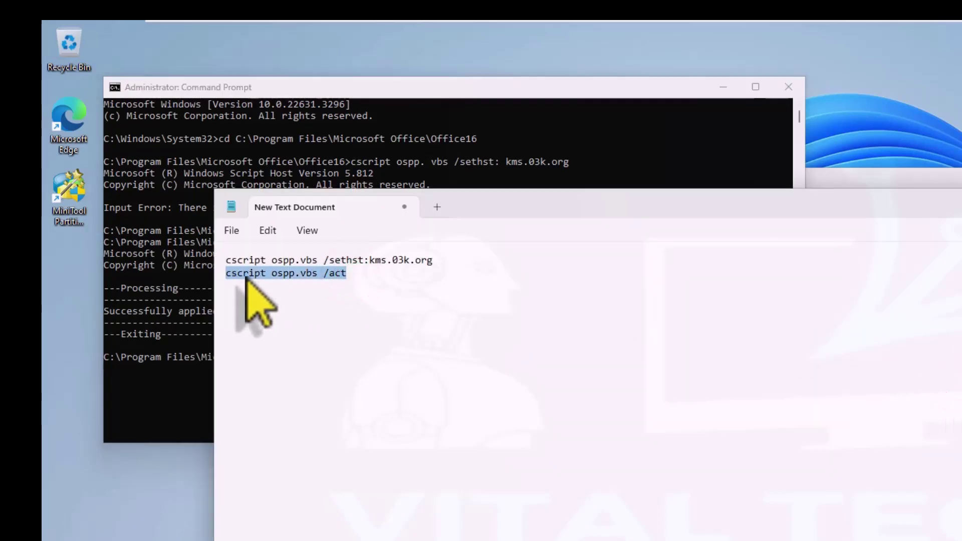
right_click(246, 279)
left_click(295, 351)
left_click(172, 372)
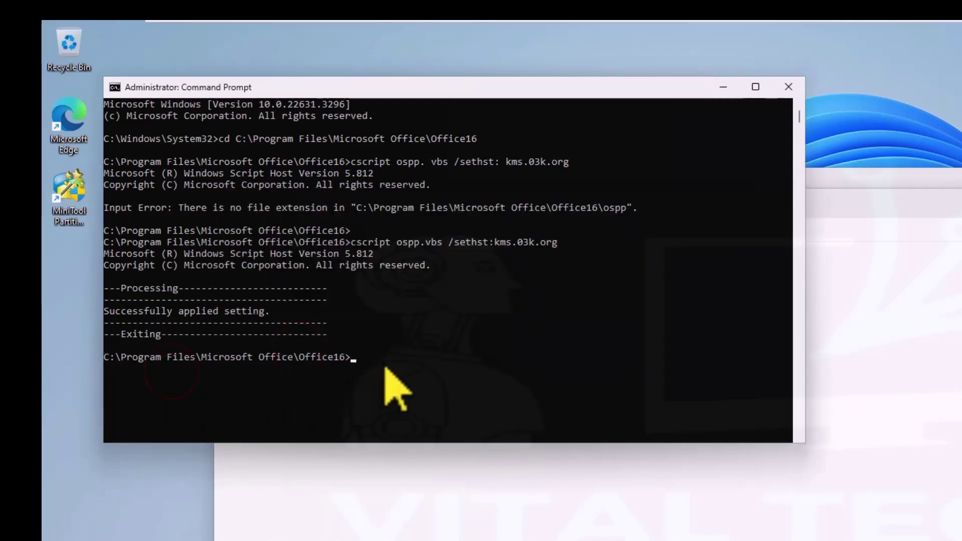
key("ctrl+v")
key("Return")
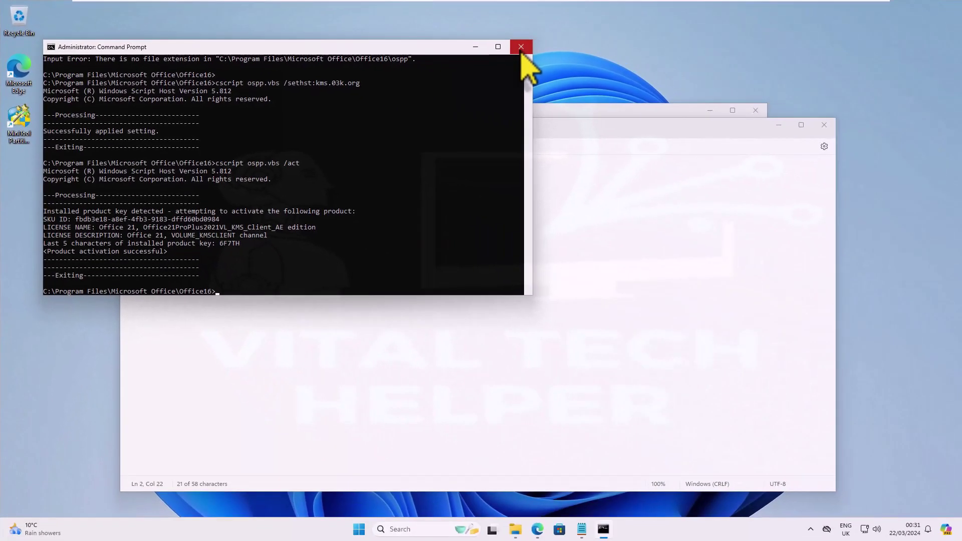
left_click(654, 66)
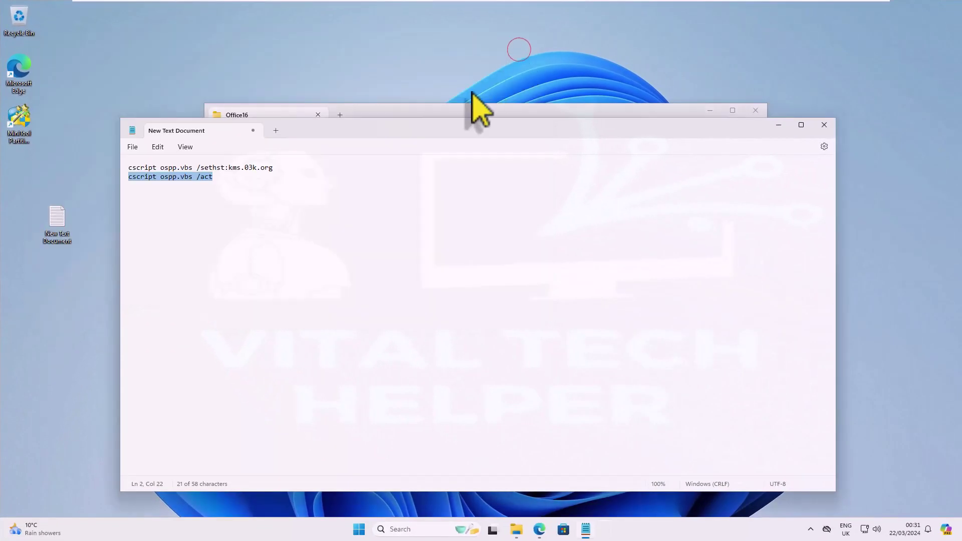
left_click(778, 125)
Step: Start Word and check the Office activation status on the Account page
left_click(370, 529)
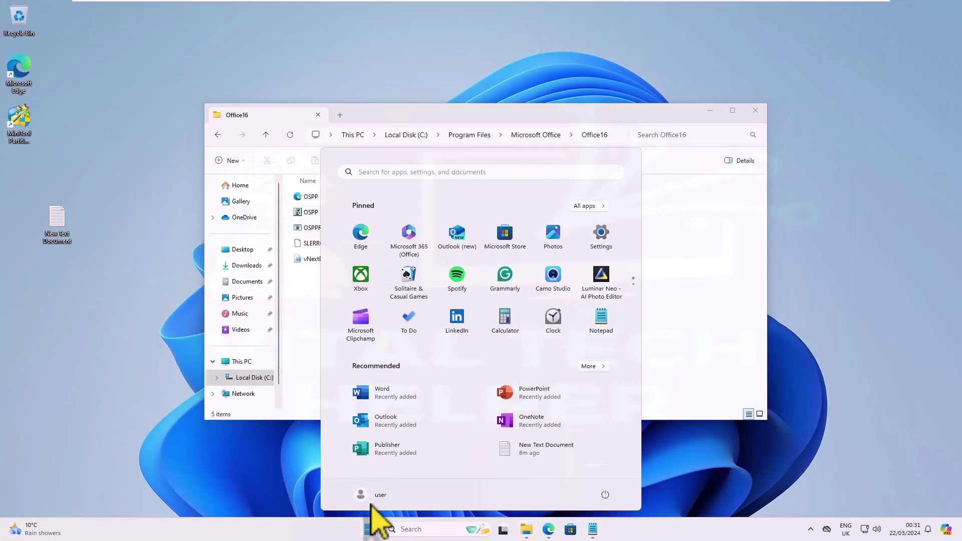
left_click(385, 396)
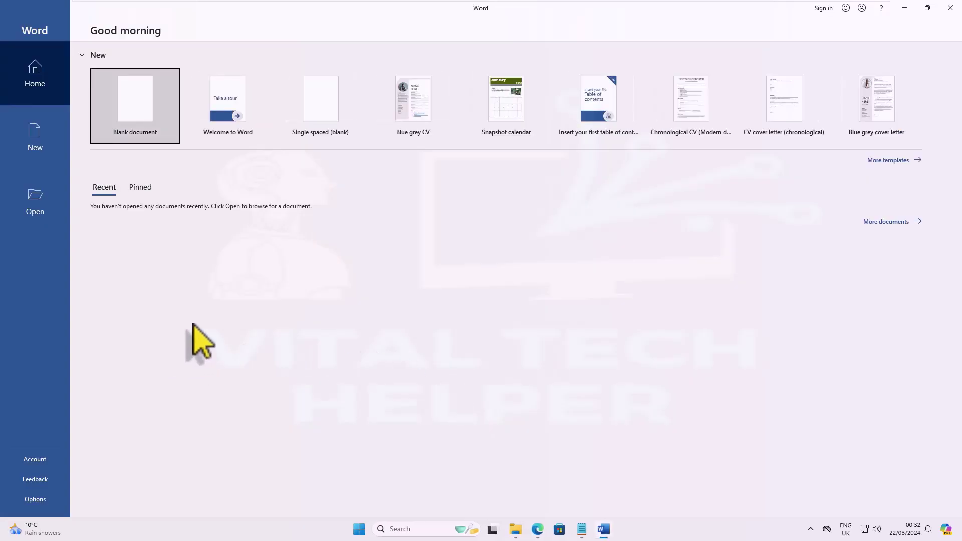
left_click(34, 460)
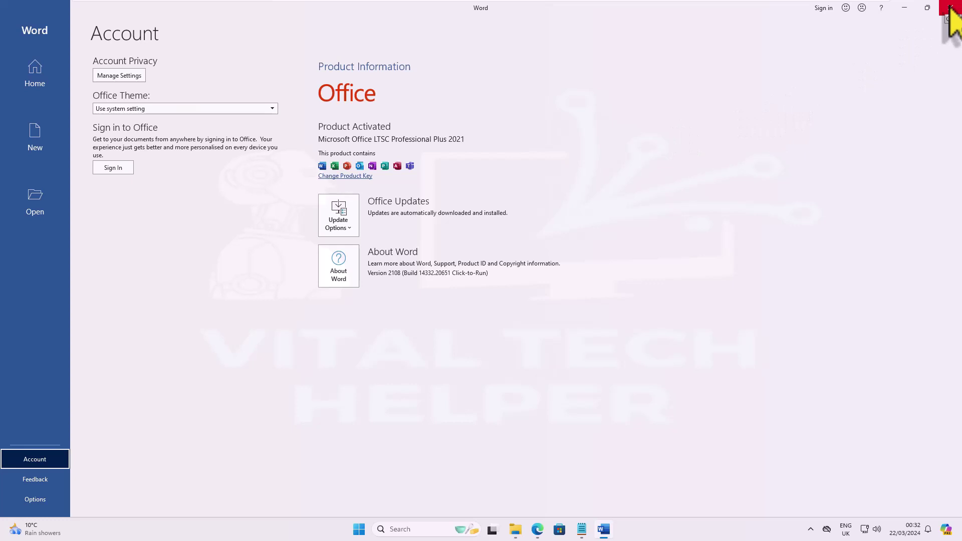
Step: Create a blank document in Word, place the cursor on its page and close Word
left_click(35, 87)
left_click(141, 97)
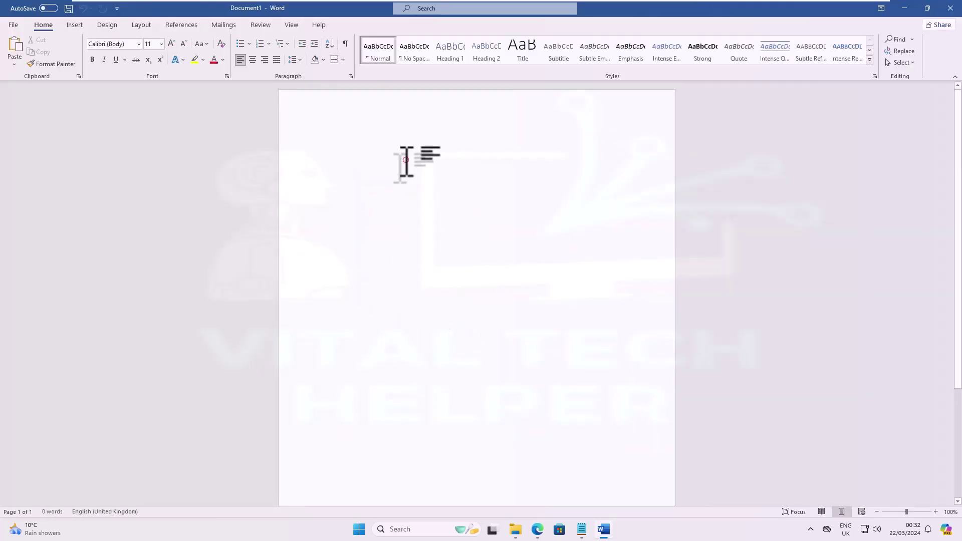
left_click(404, 159)
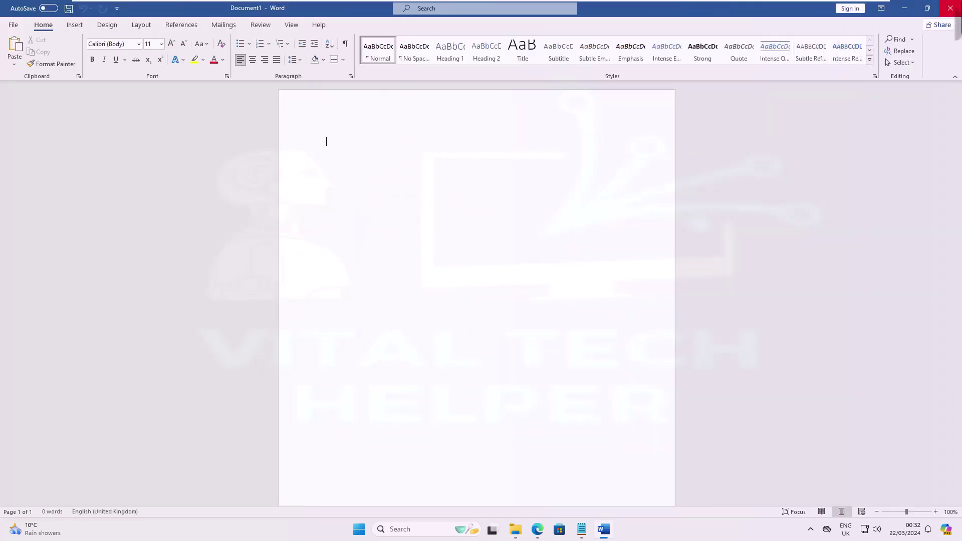
left_click(951, 8)
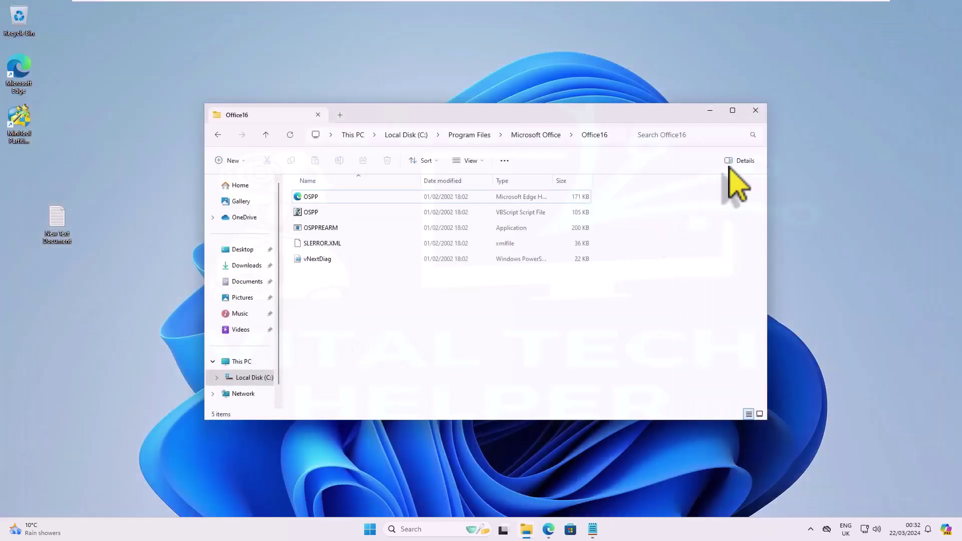